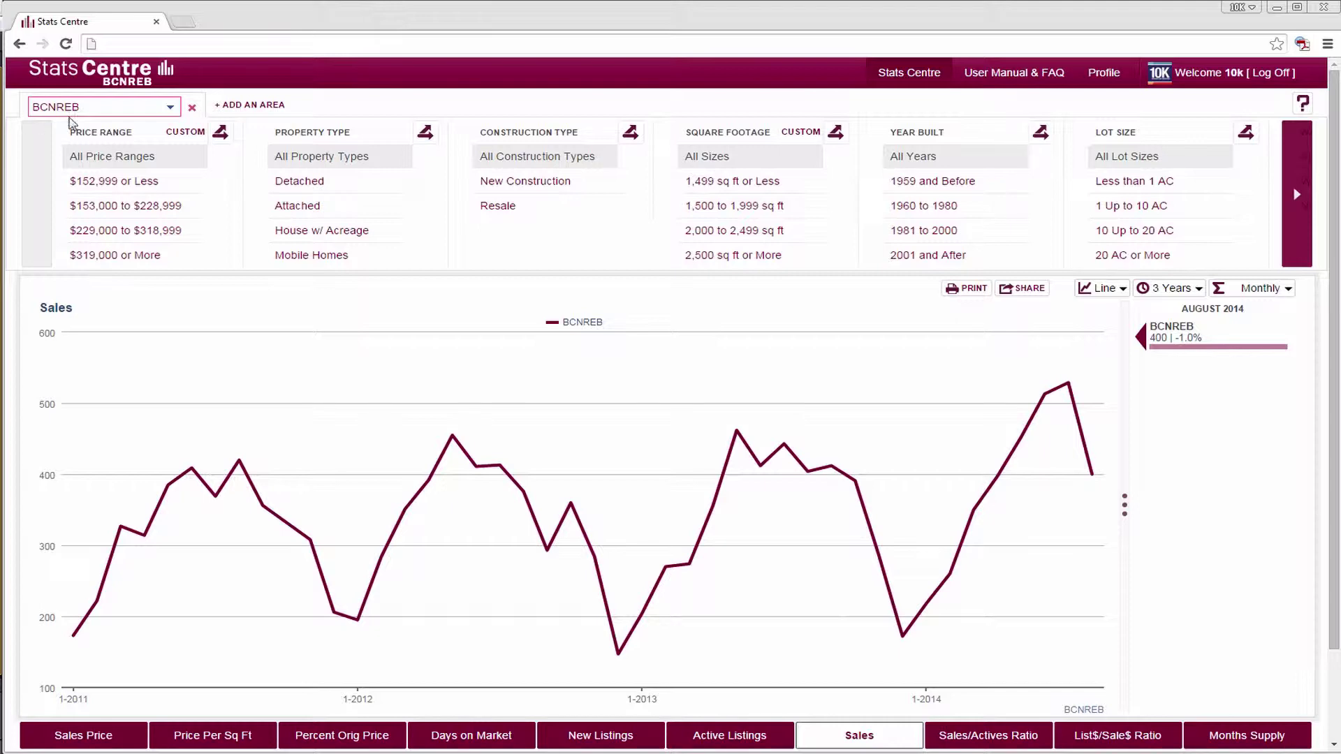
# Step: Add three extra comparison areas, then remove all three again
pyautogui.click(249, 107)
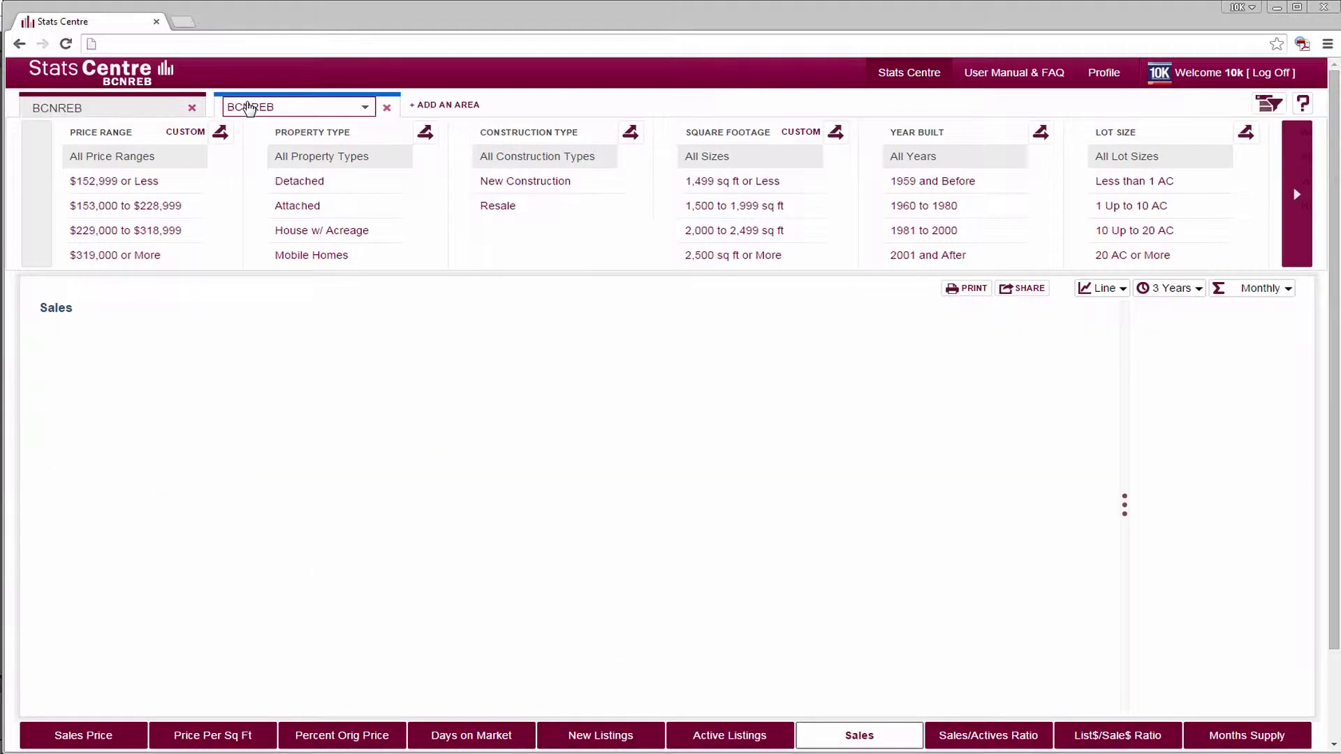
pyautogui.click(487, 112)
pyautogui.click(641, 107)
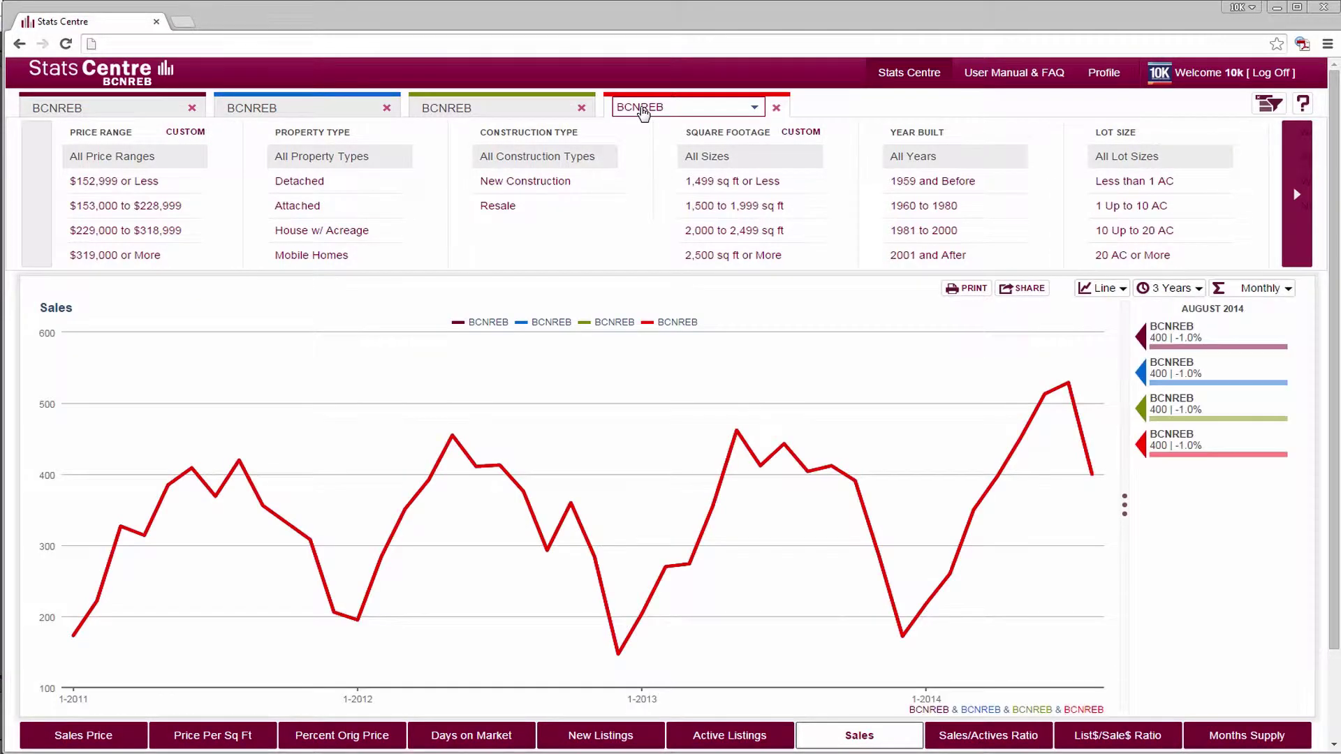
pyautogui.click(776, 108)
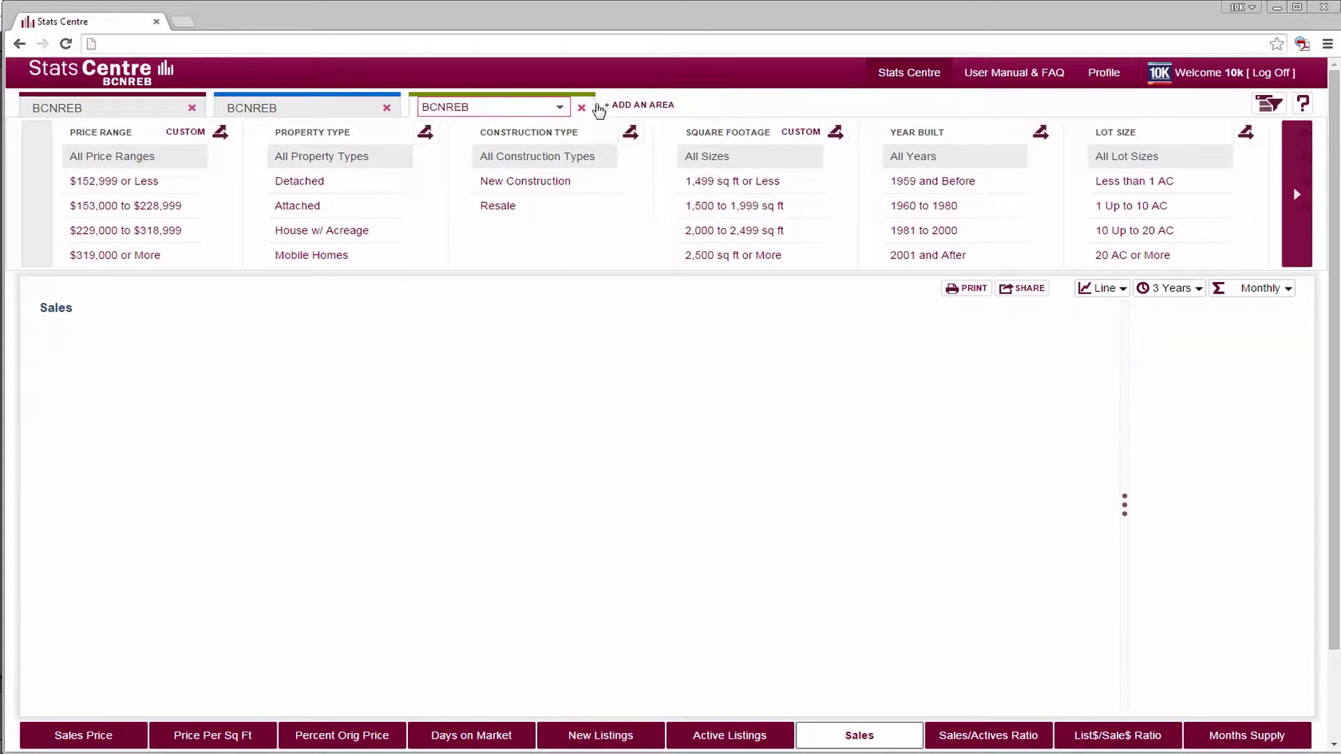
pyautogui.click(581, 108)
pyautogui.click(386, 108)
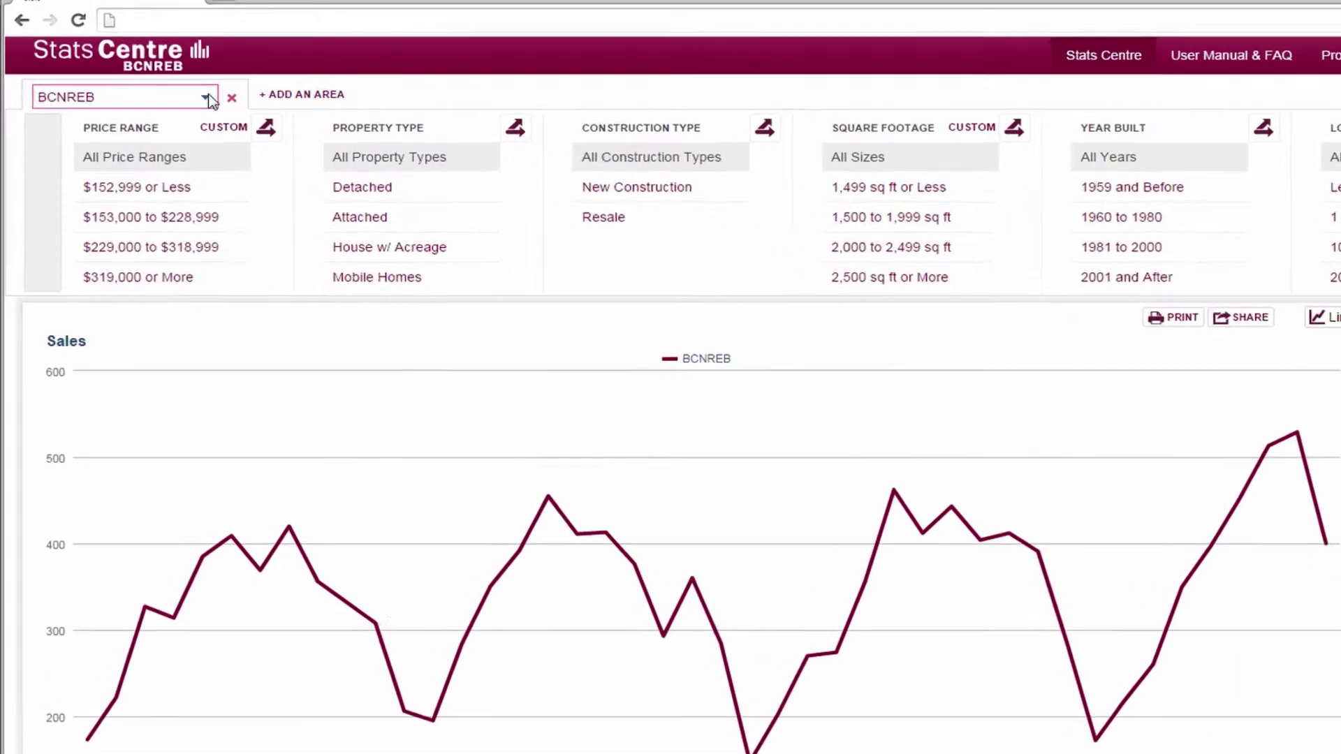
# Step: Search the area list for 'Williams' and chart N27 - Williams Lake
pyautogui.click(206, 97)
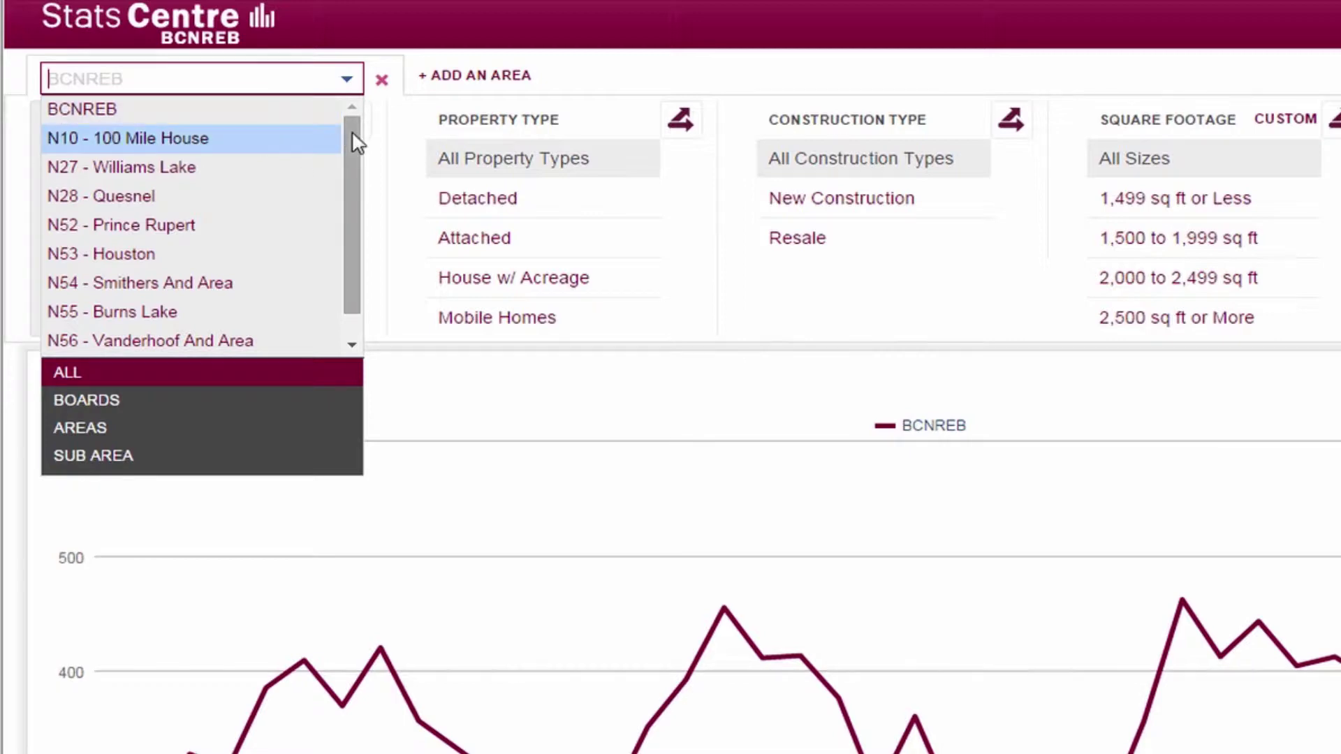
pyautogui.moveTo(357, 143); pyautogui.dragTo(374, 217)
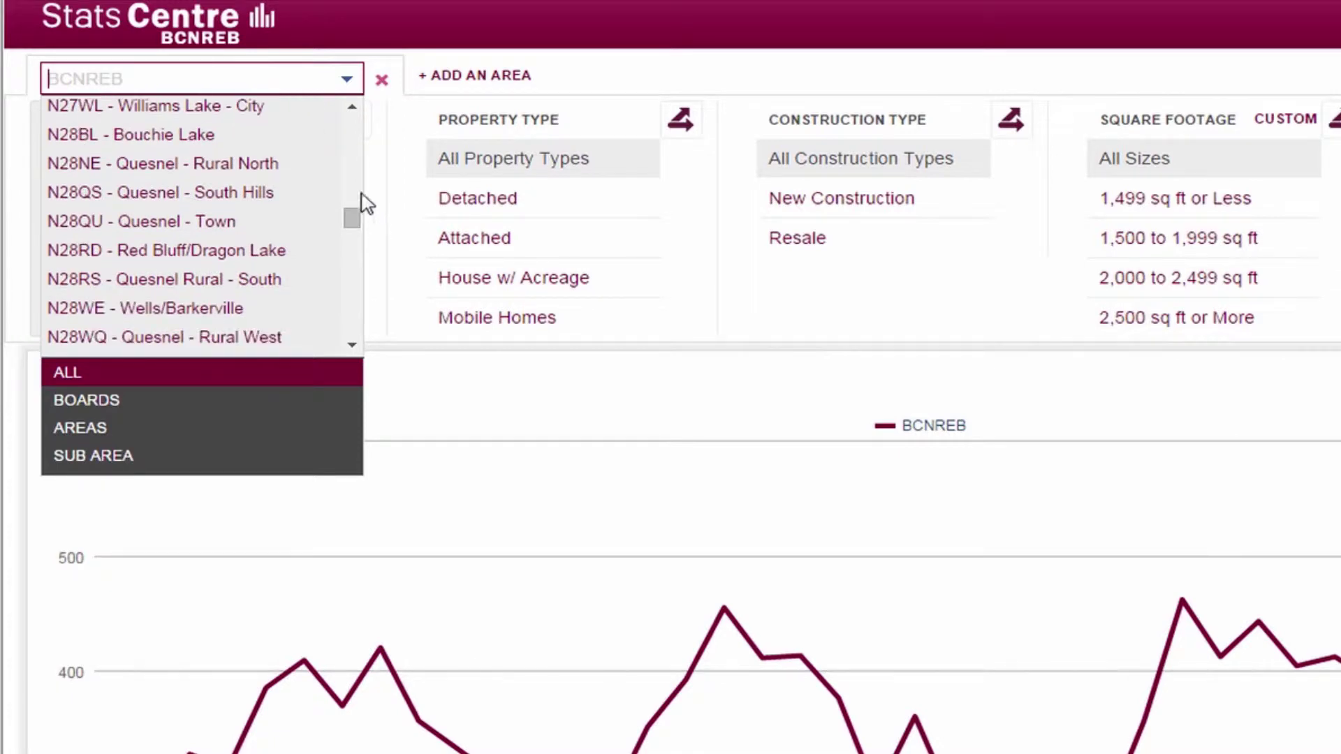
pyautogui.write('W')
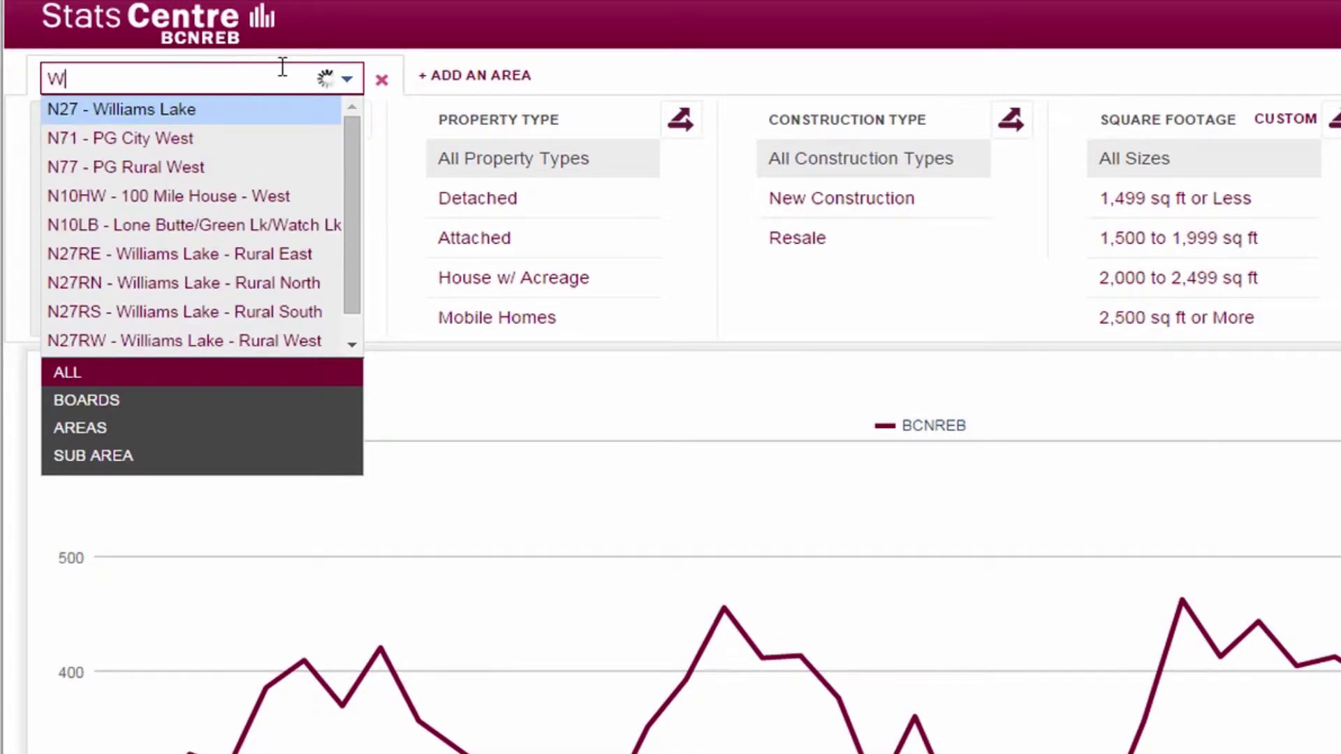
pyautogui.write('ill')
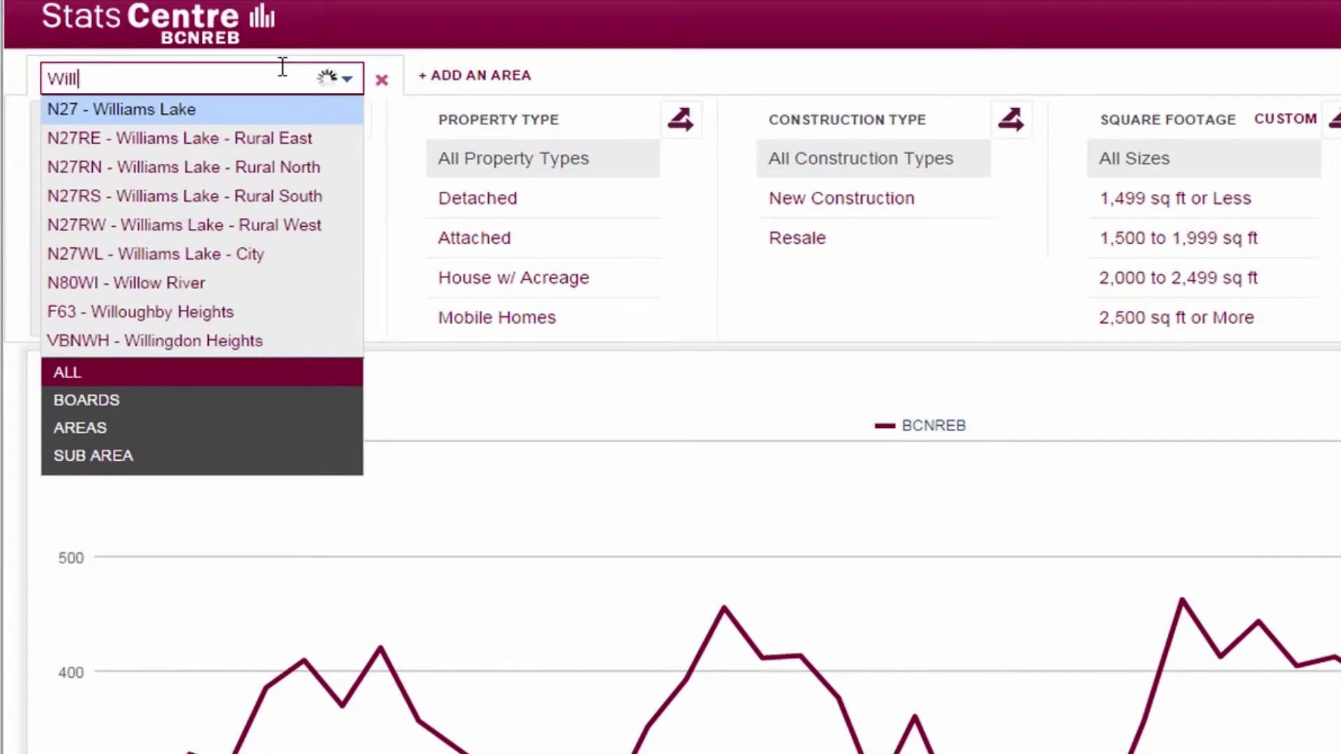
pyautogui.write('iams')
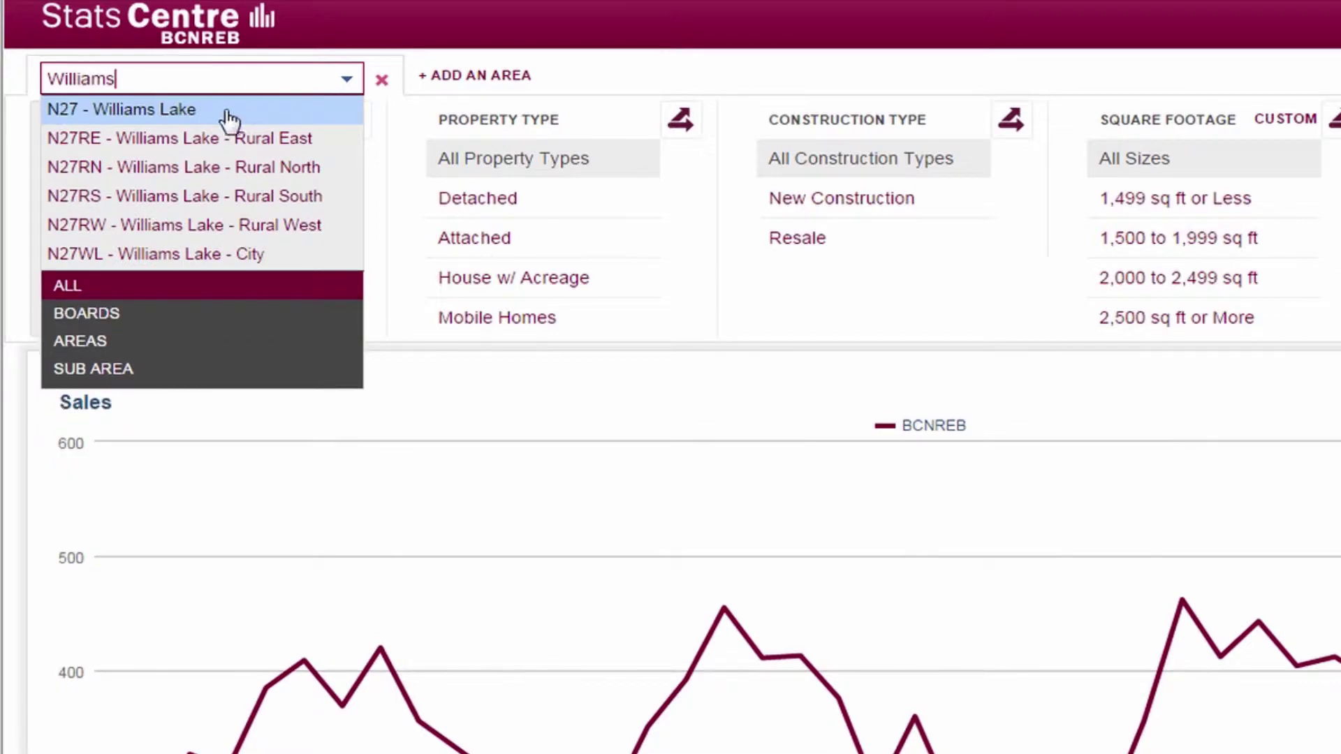
pyautogui.click(227, 111)
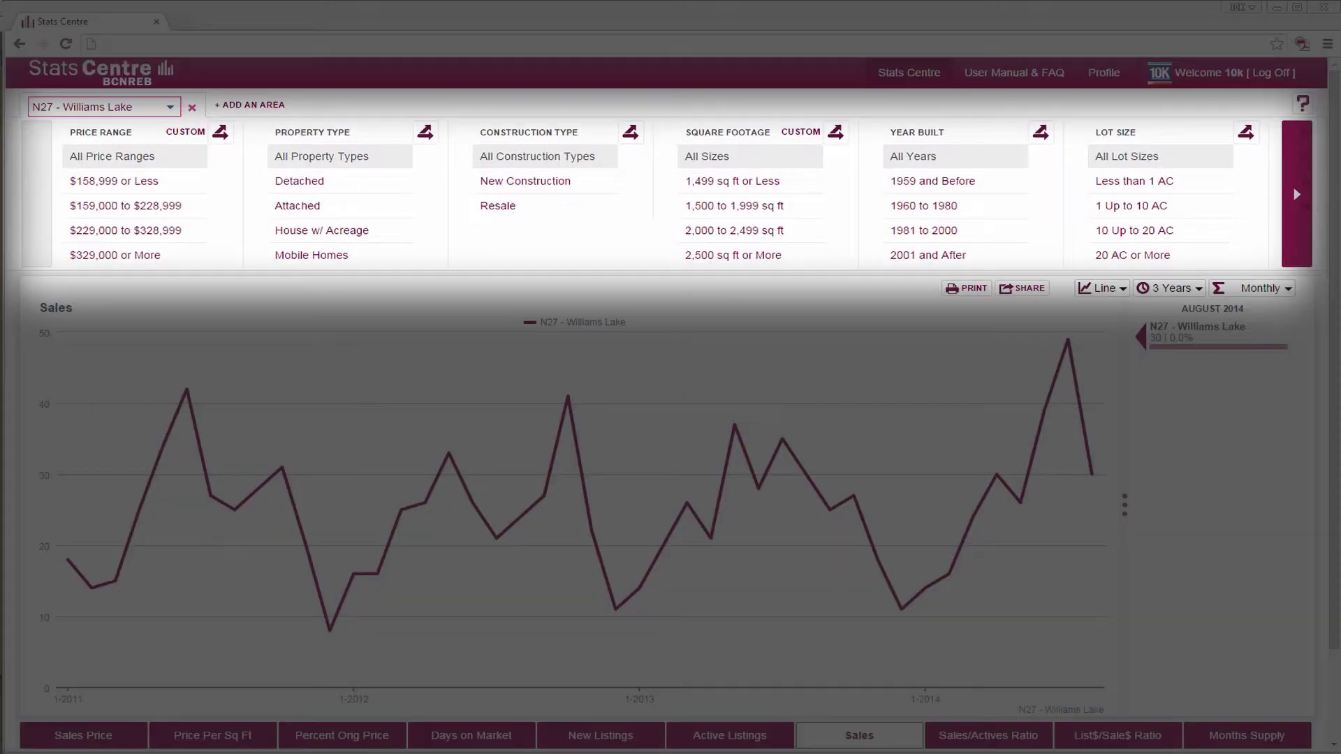
# Step: Filter the Williams Lake sales chart to Resale construction and Attached property type
pyautogui.click(116, 162)
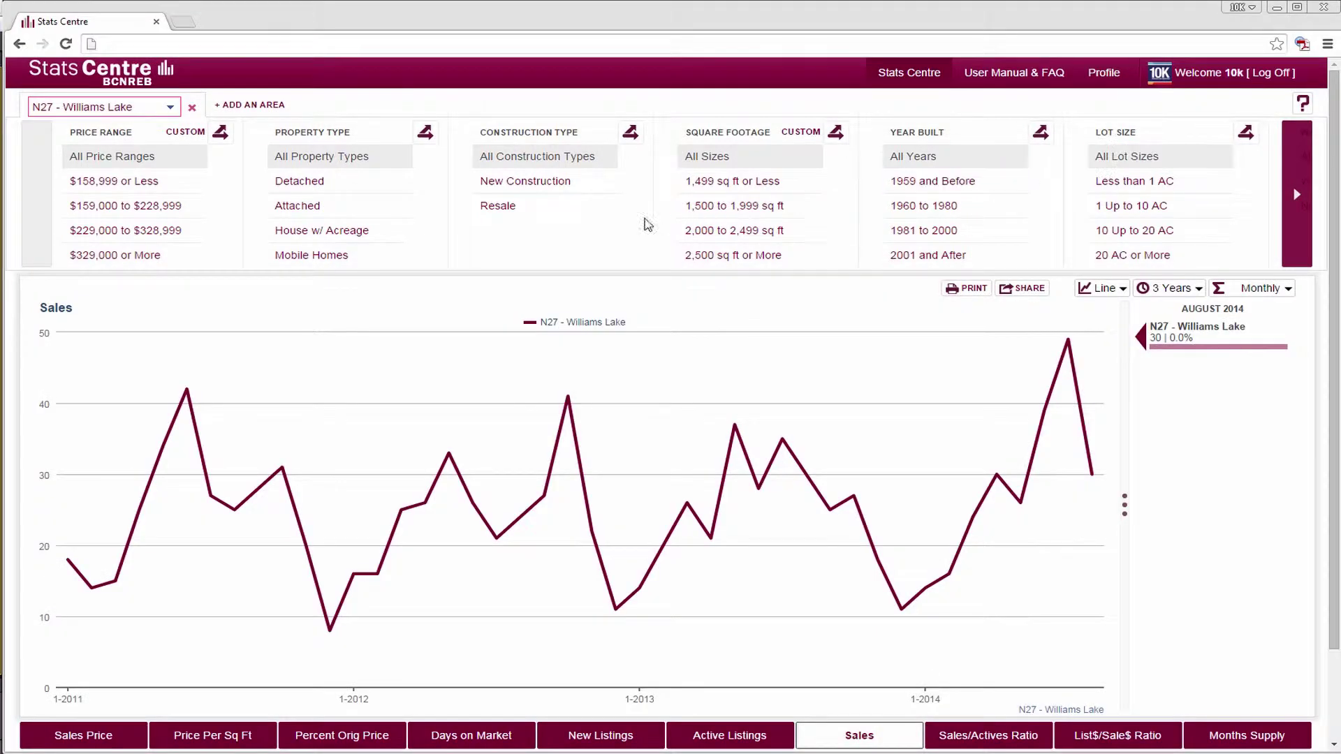
pyautogui.click(591, 206)
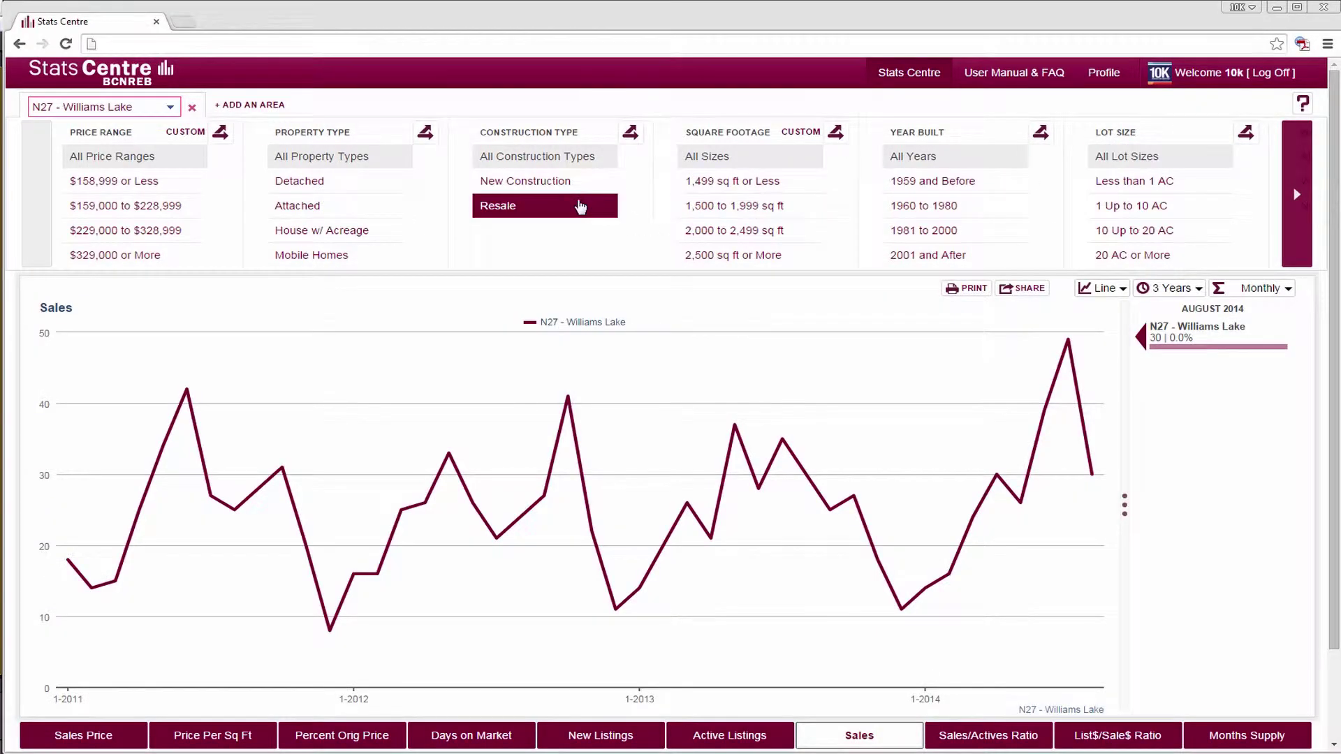
pyautogui.click(354, 210)
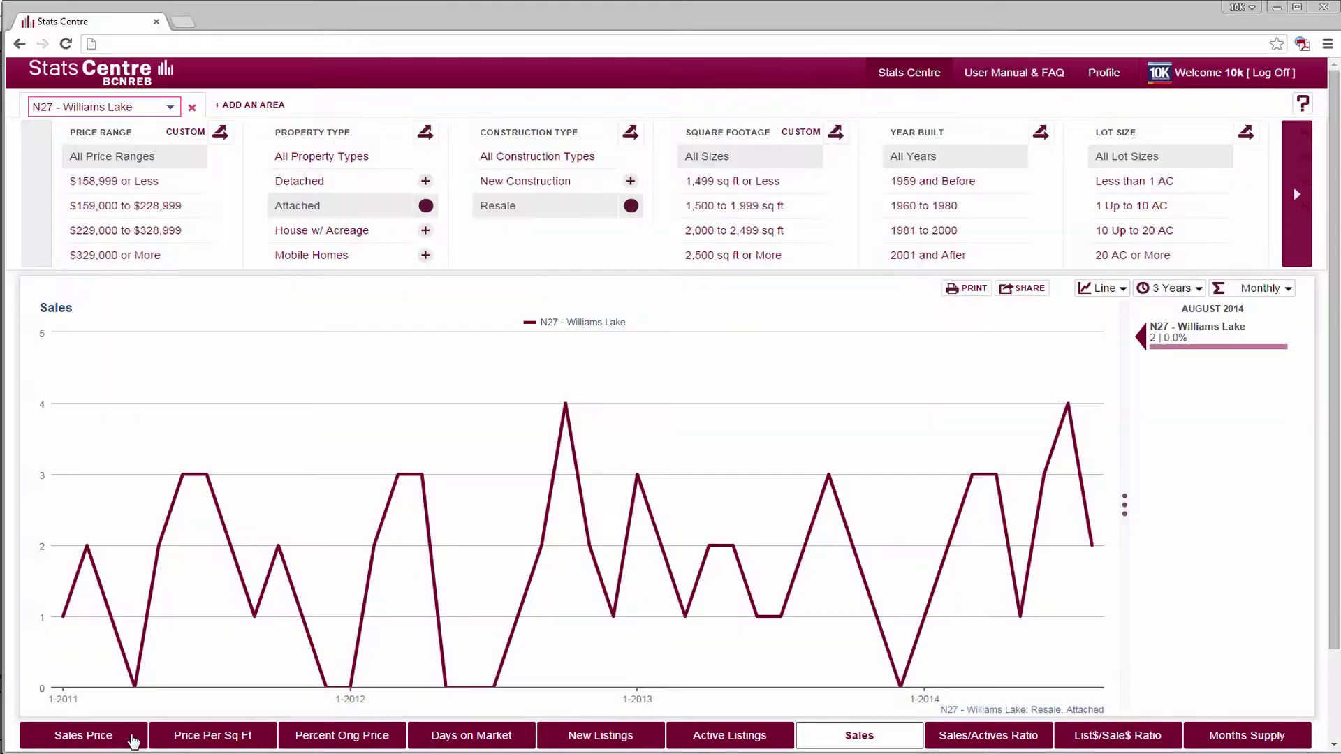
# Step: Chart Median Sales Price after trying New Listings and Average, and review time-span options
pyautogui.click(133, 739)
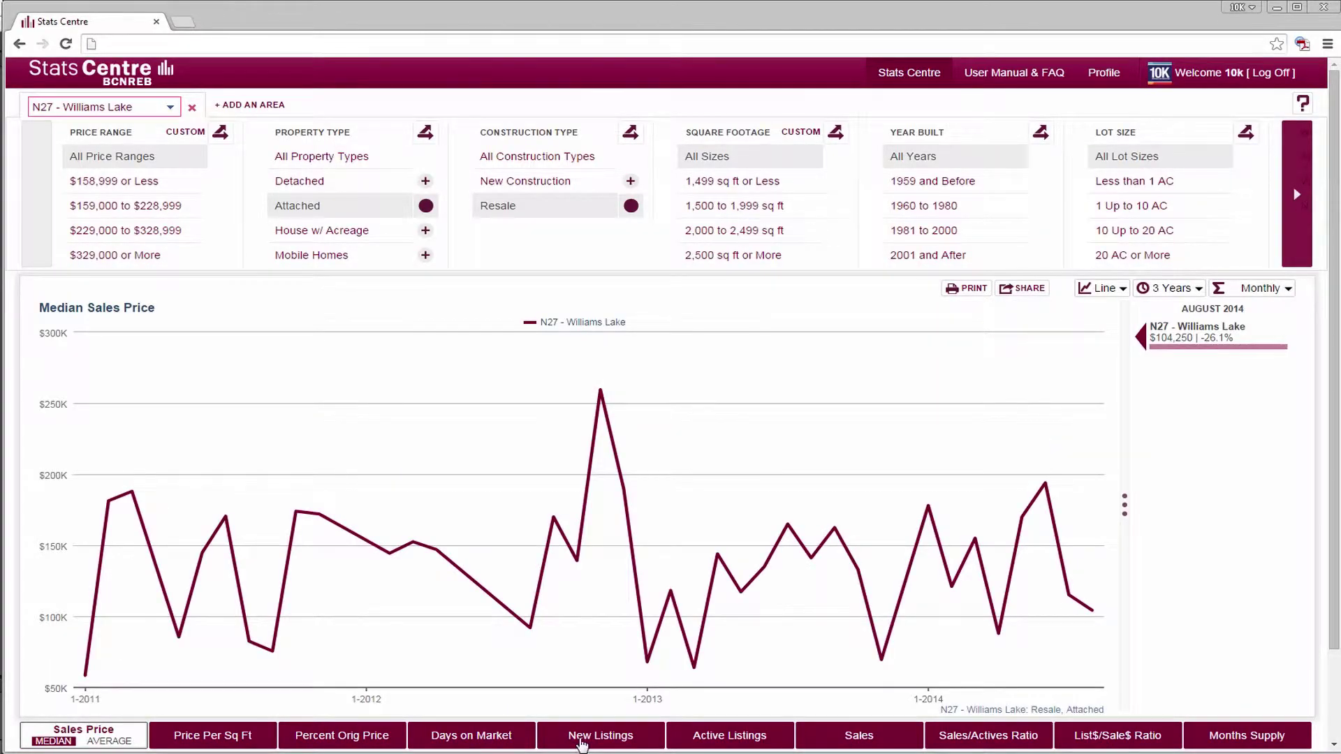
pyautogui.click(552, 741)
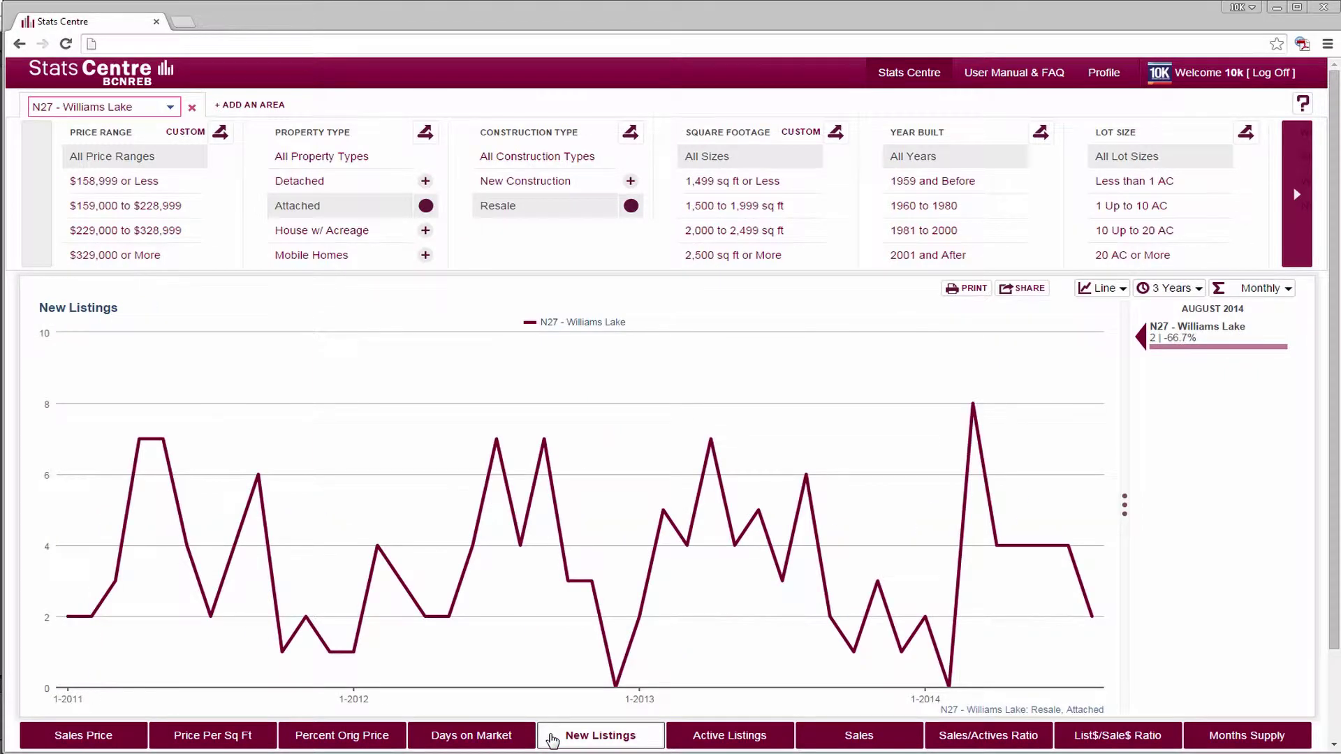
pyautogui.click(135, 737)
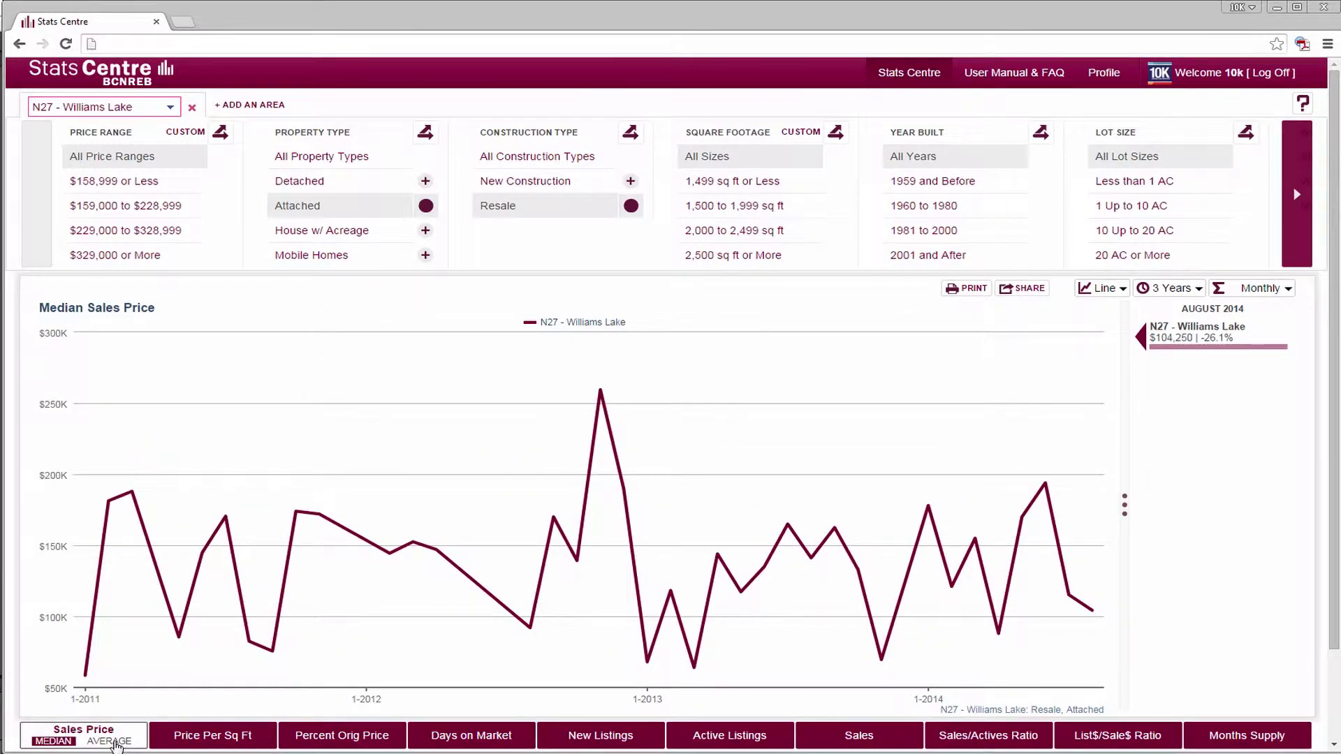
pyautogui.click(112, 741)
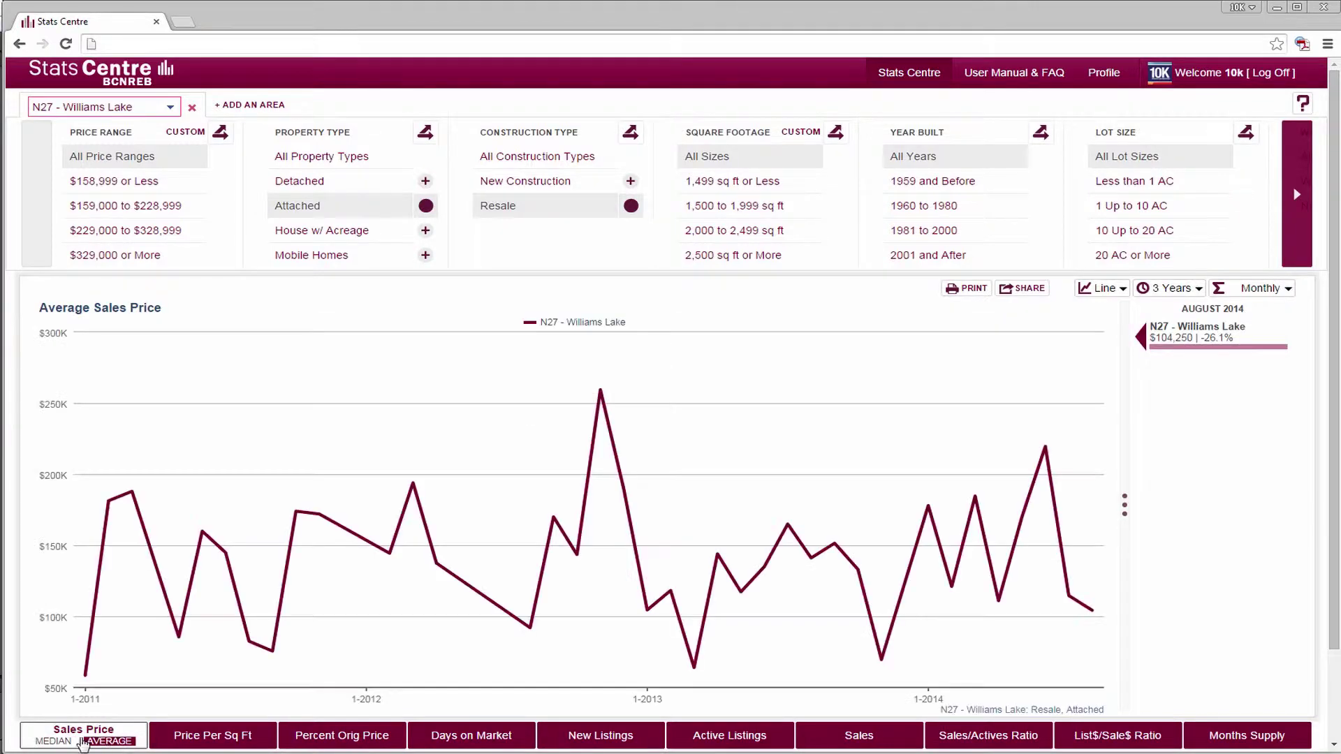
pyautogui.click(61, 741)
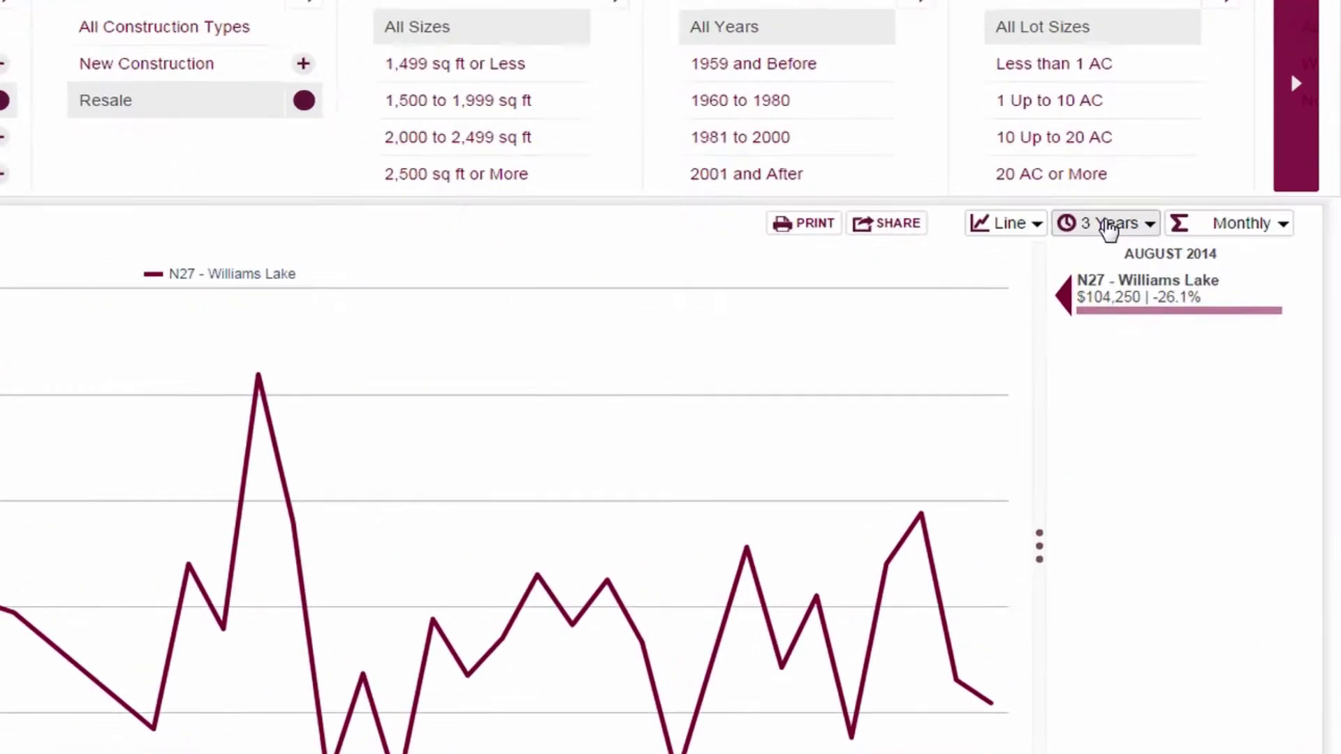
pyautogui.click(1109, 225)
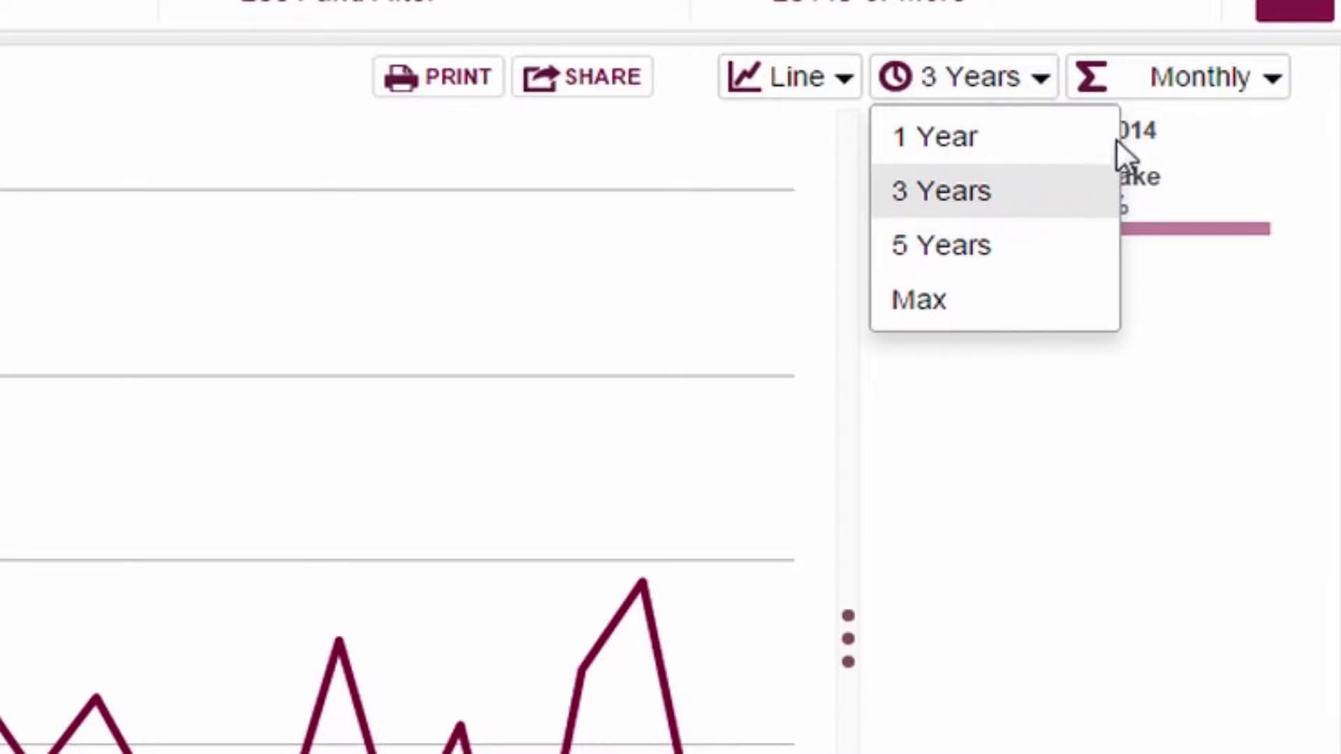
pyautogui.click(1268, 105)
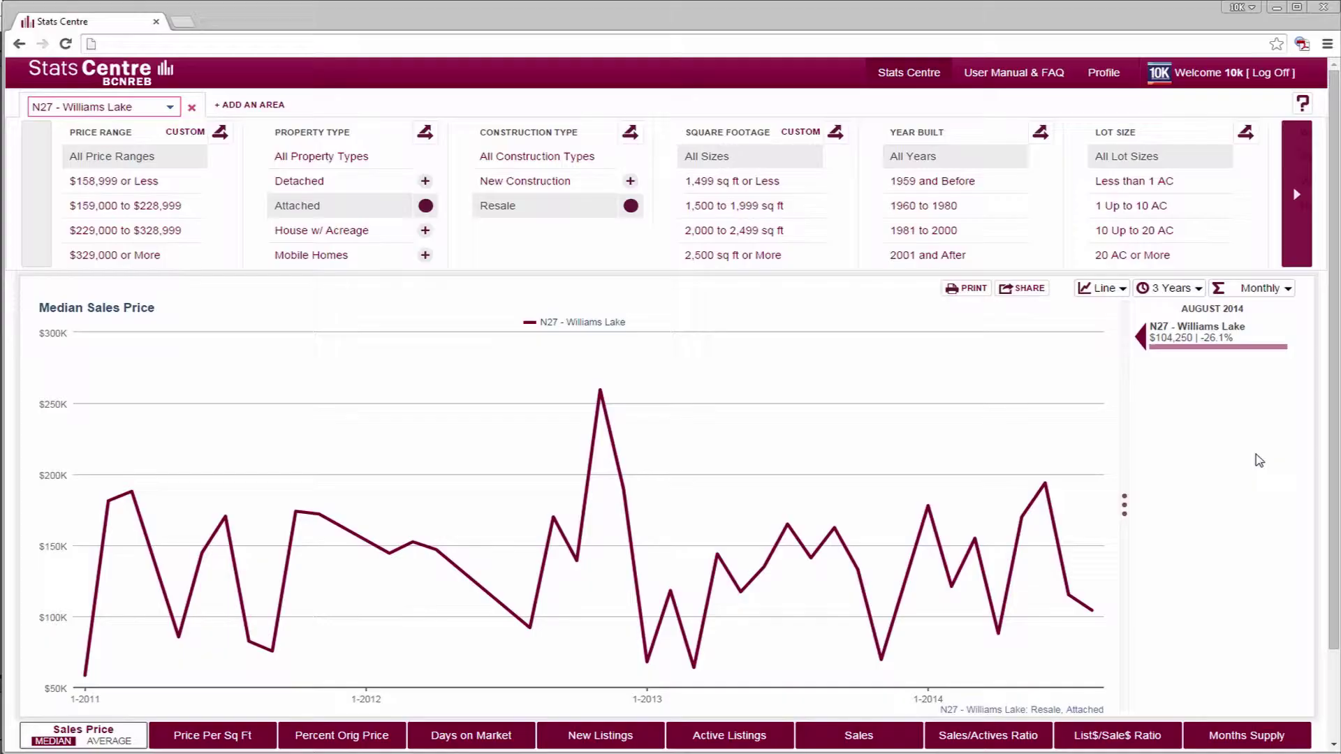
pyautogui.click(1128, 492)
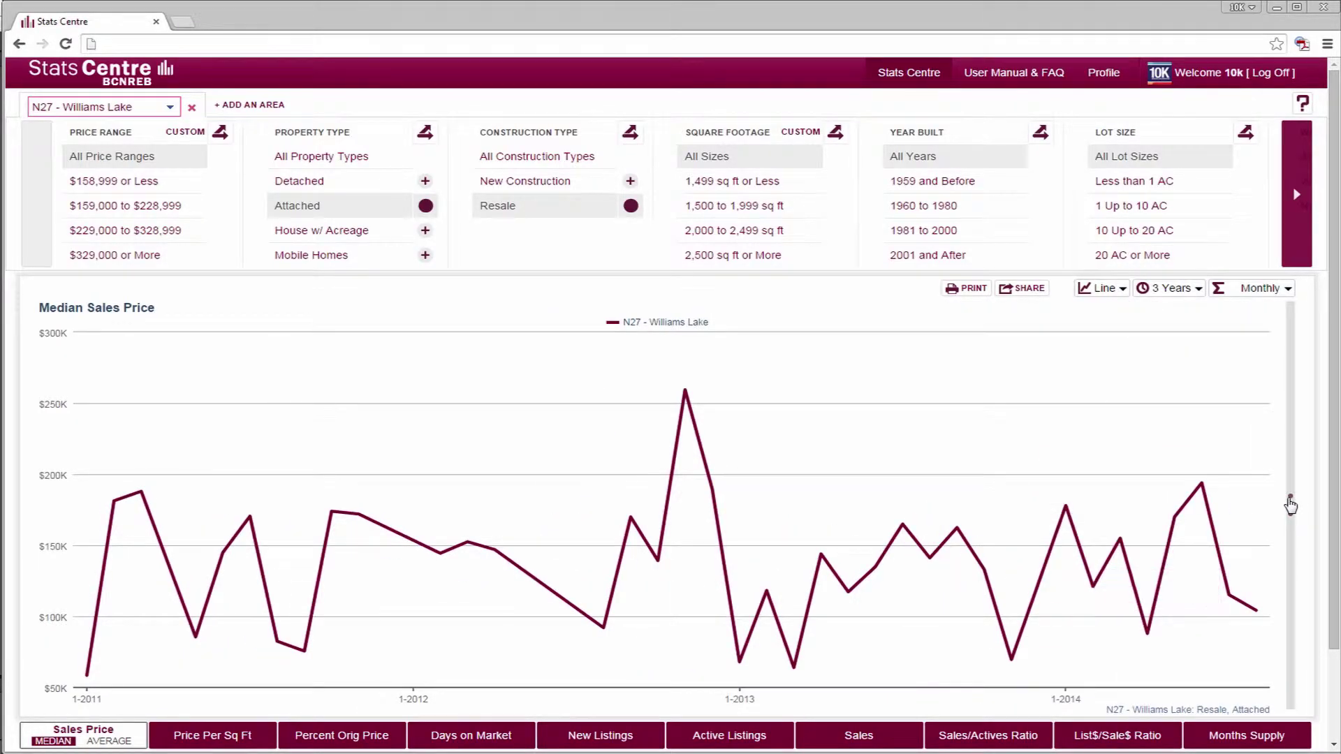
pyautogui.click(1290, 505)
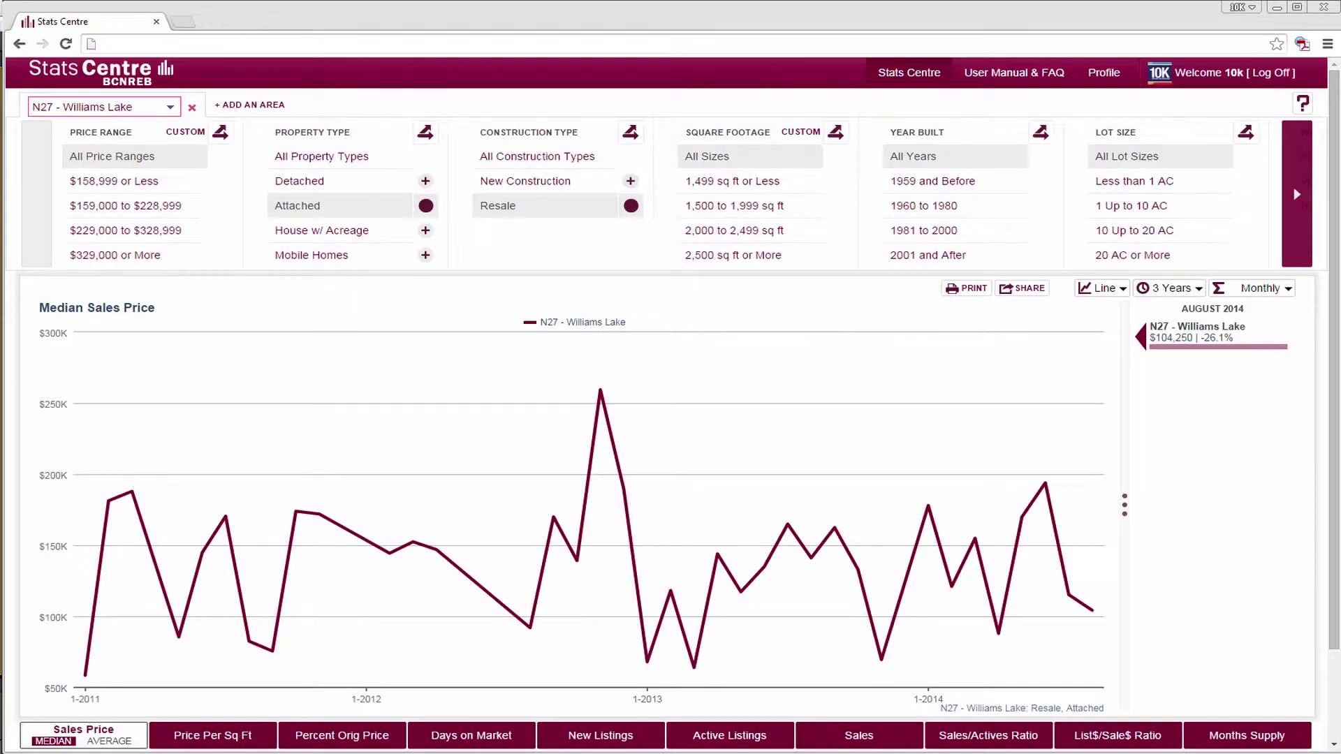
# Step: Keep the 3 Years range and switch the median price chart from Bar to Line
pyautogui.click(1110, 290)
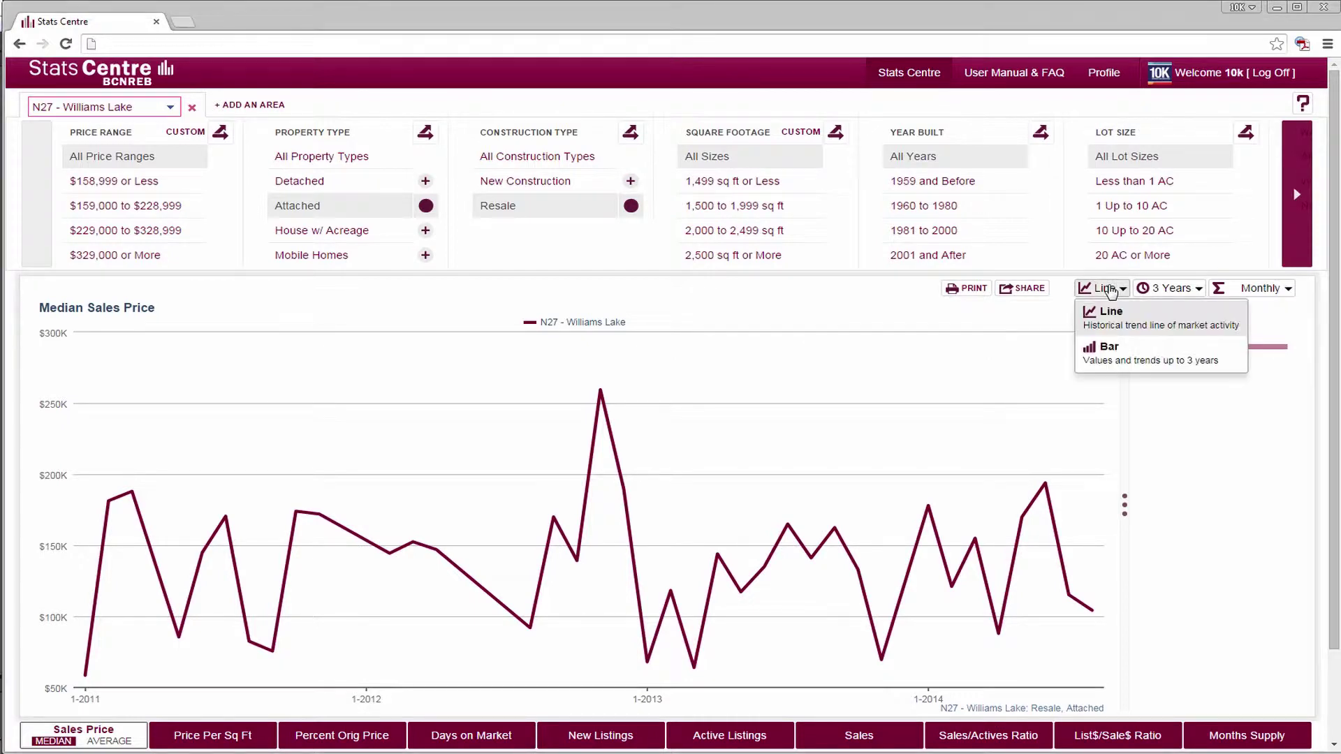
pyautogui.click(1127, 349)
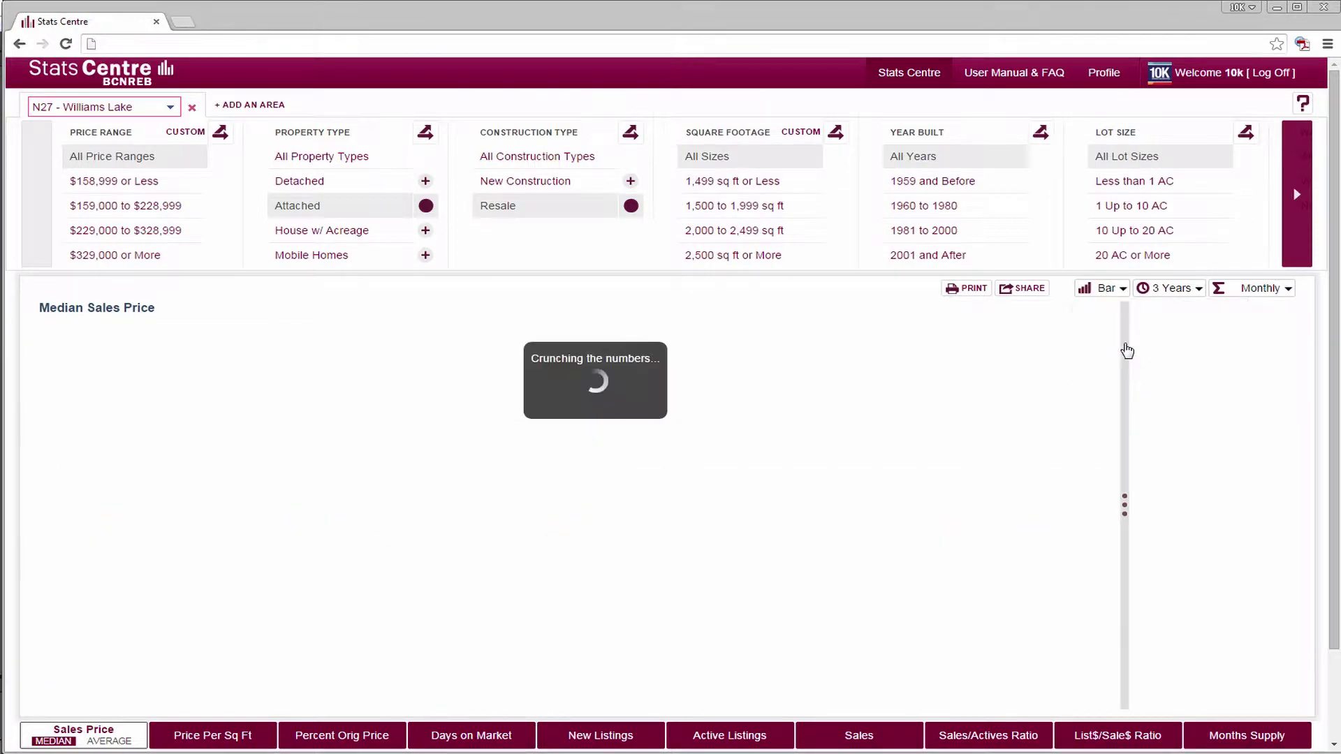
pyautogui.click(1173, 293)
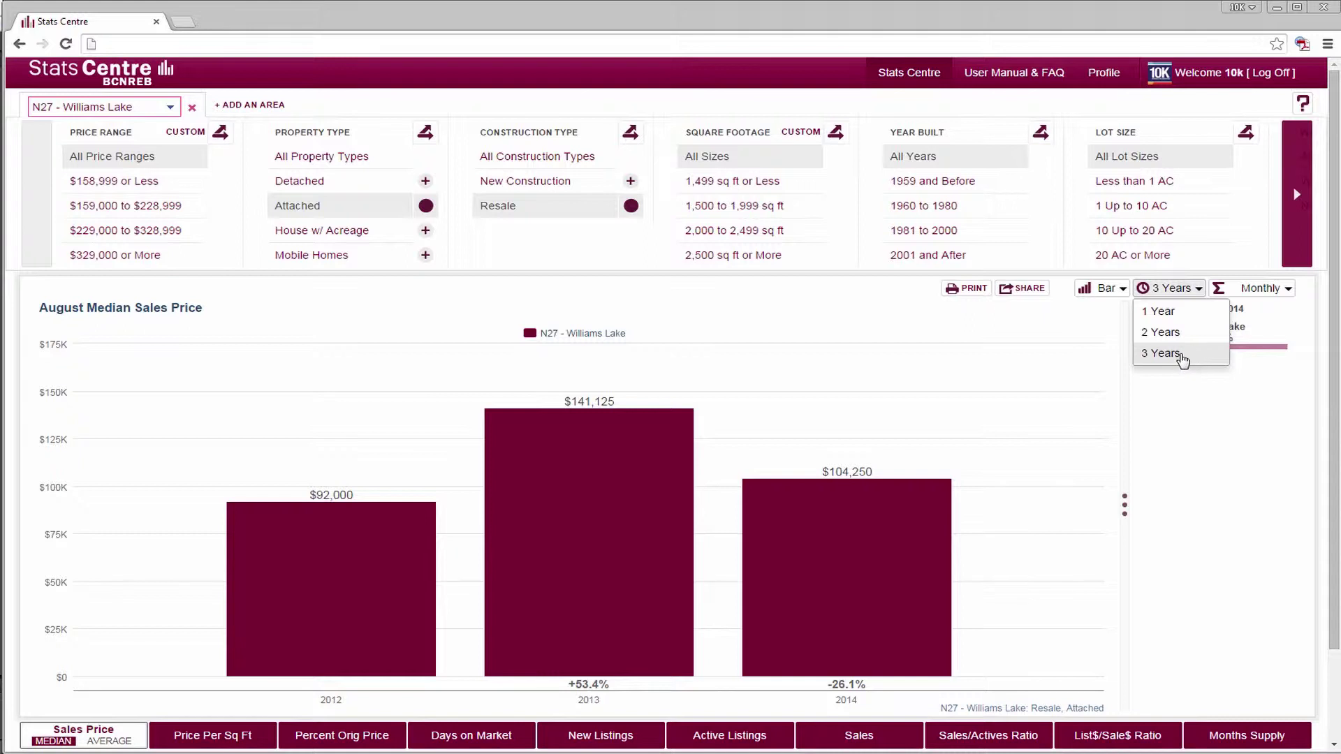
pyautogui.click(1109, 289)
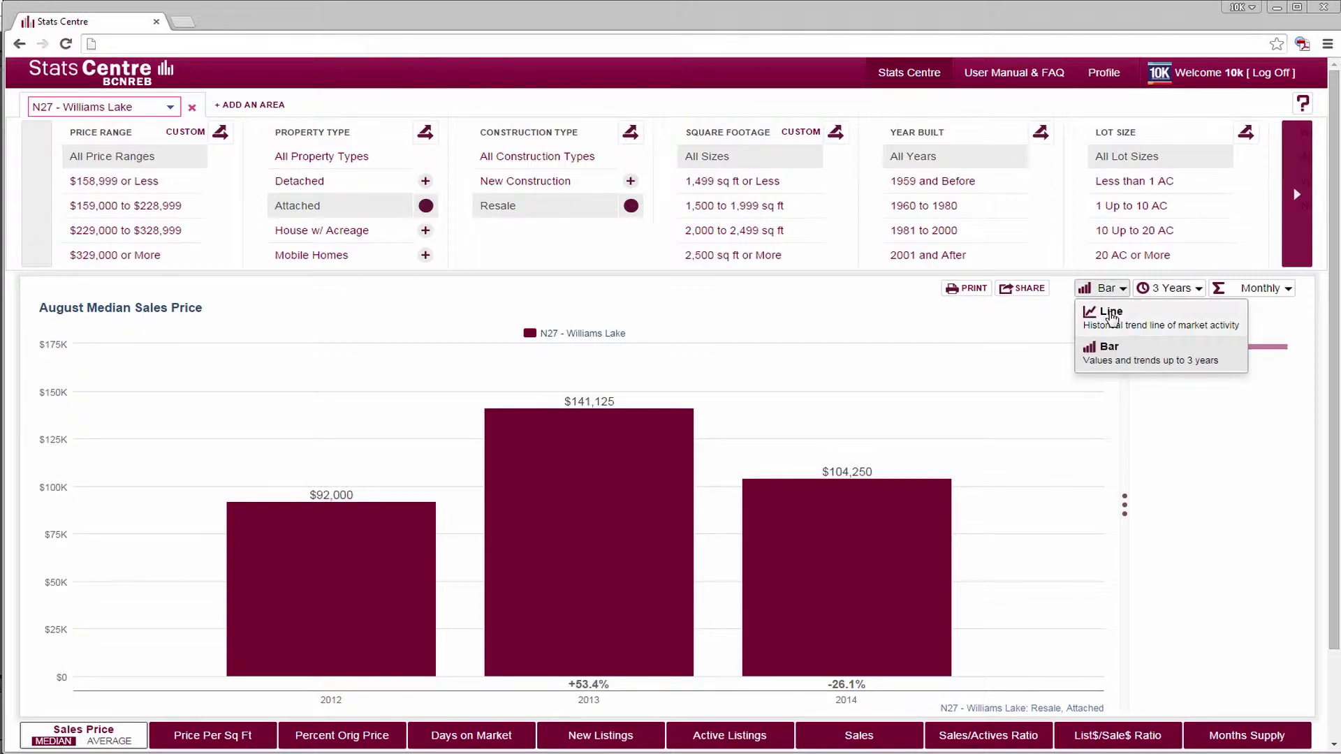
pyautogui.click(1111, 315)
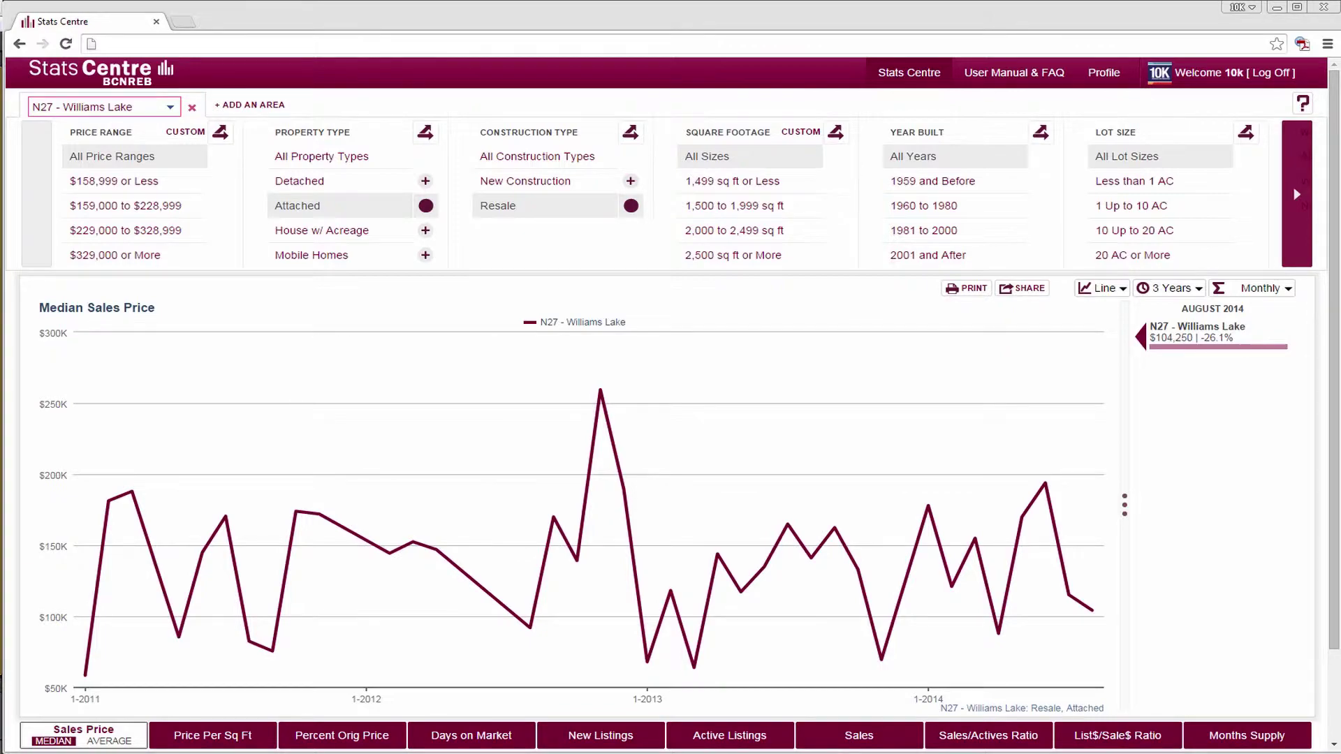
# Step: In Share Options, keep Static data and pick Embed after trying Live, PDF and Social Media
pyautogui.click(1022, 291)
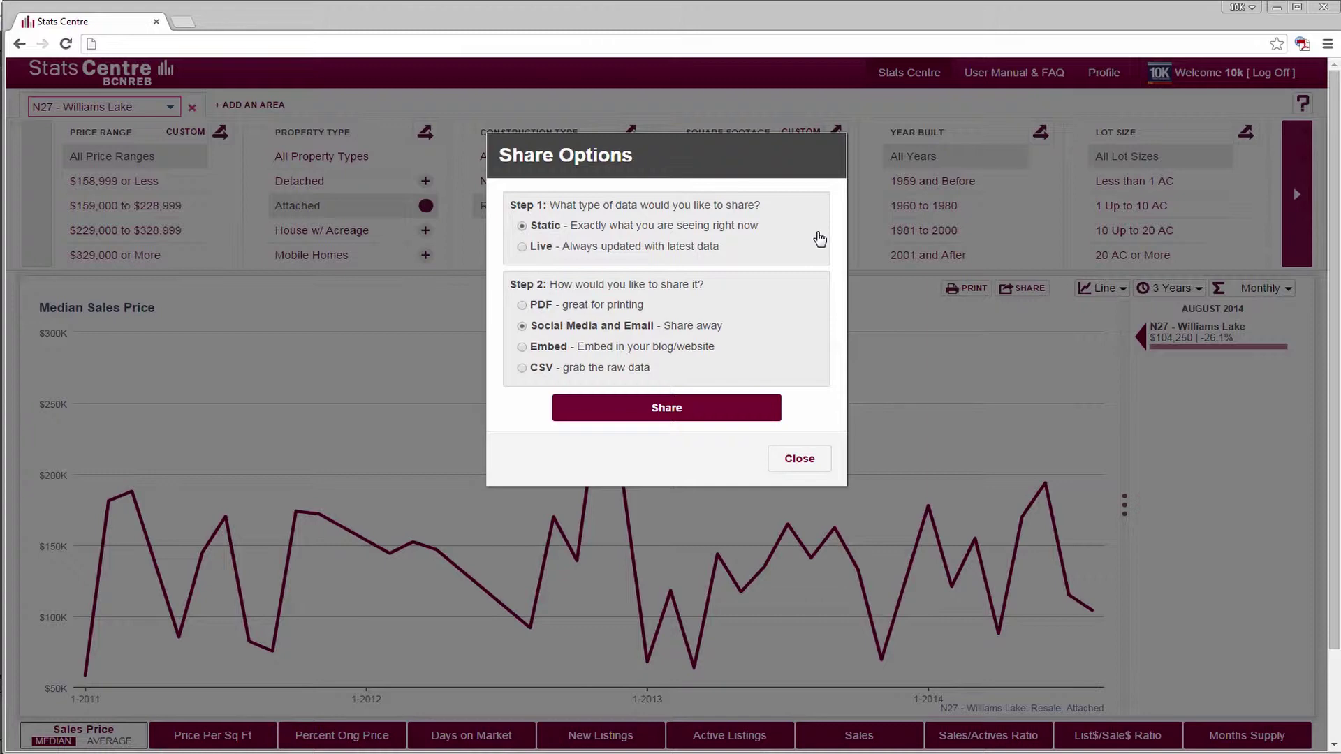
pyautogui.click(522, 248)
pyautogui.click(522, 226)
pyautogui.click(523, 306)
pyautogui.click(523, 327)
pyautogui.click(521, 348)
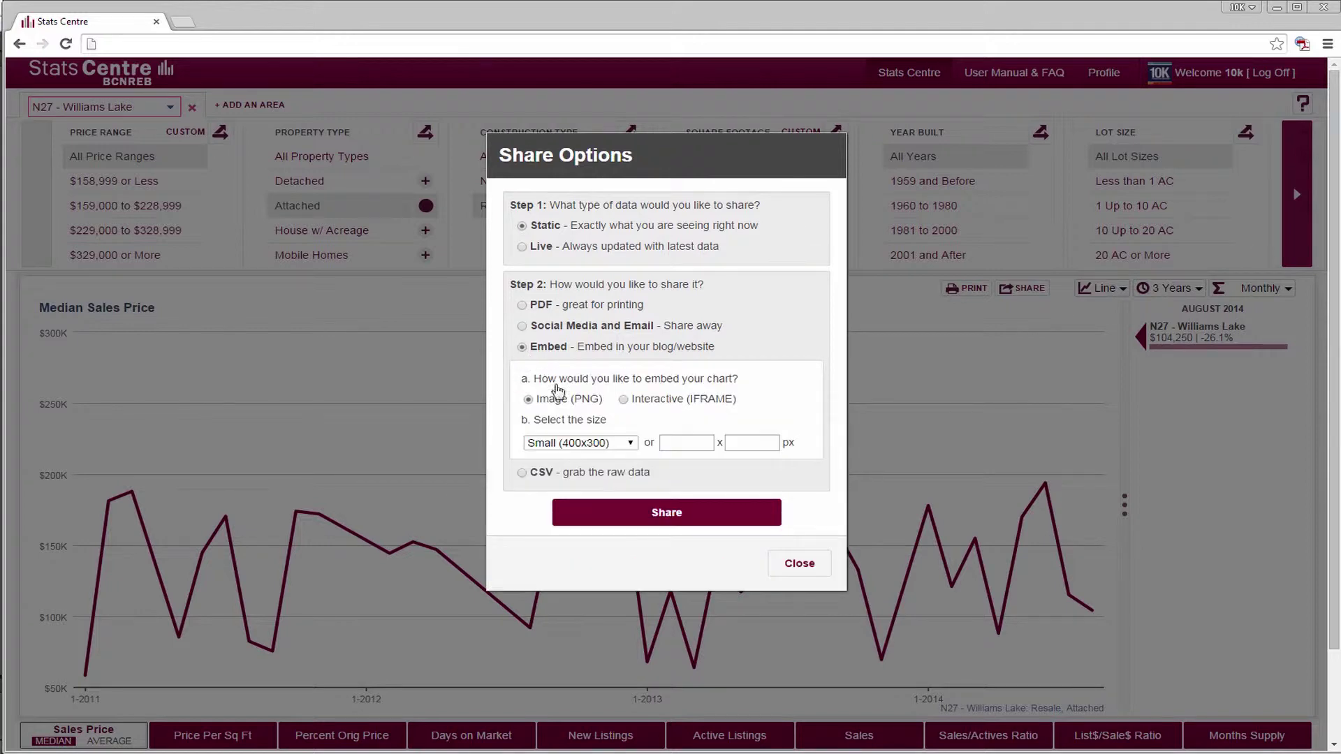
# Step: Set the embed size to Medium (640x480), generate a CSV share link, then start over
pyautogui.click(584, 443)
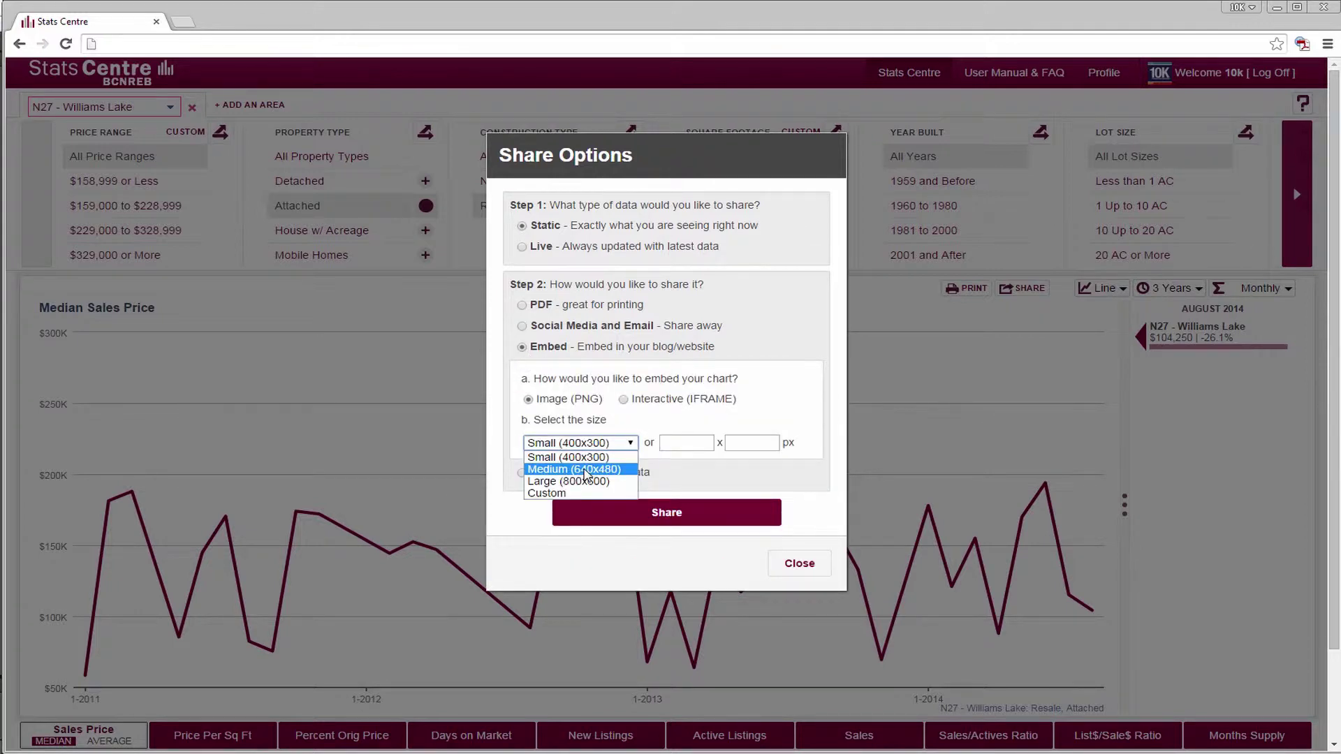
pyautogui.click(585, 470)
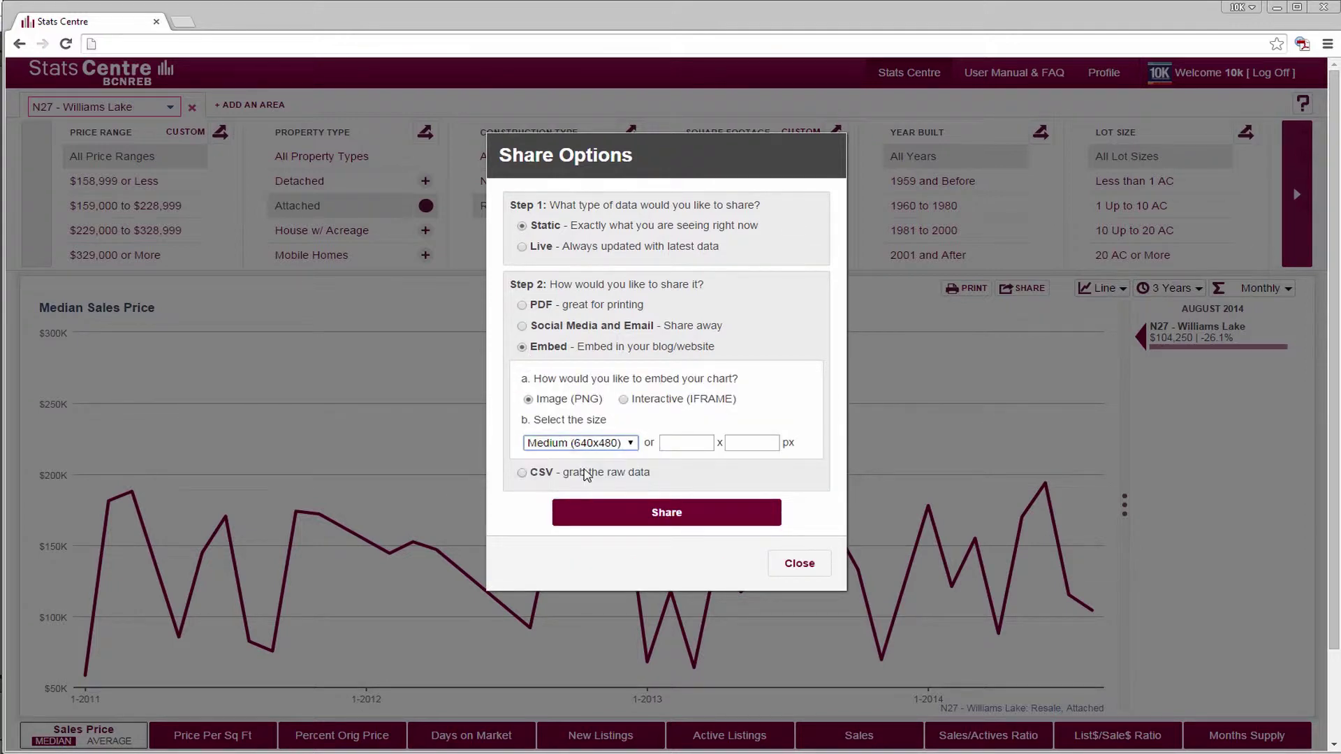
pyautogui.click(523, 473)
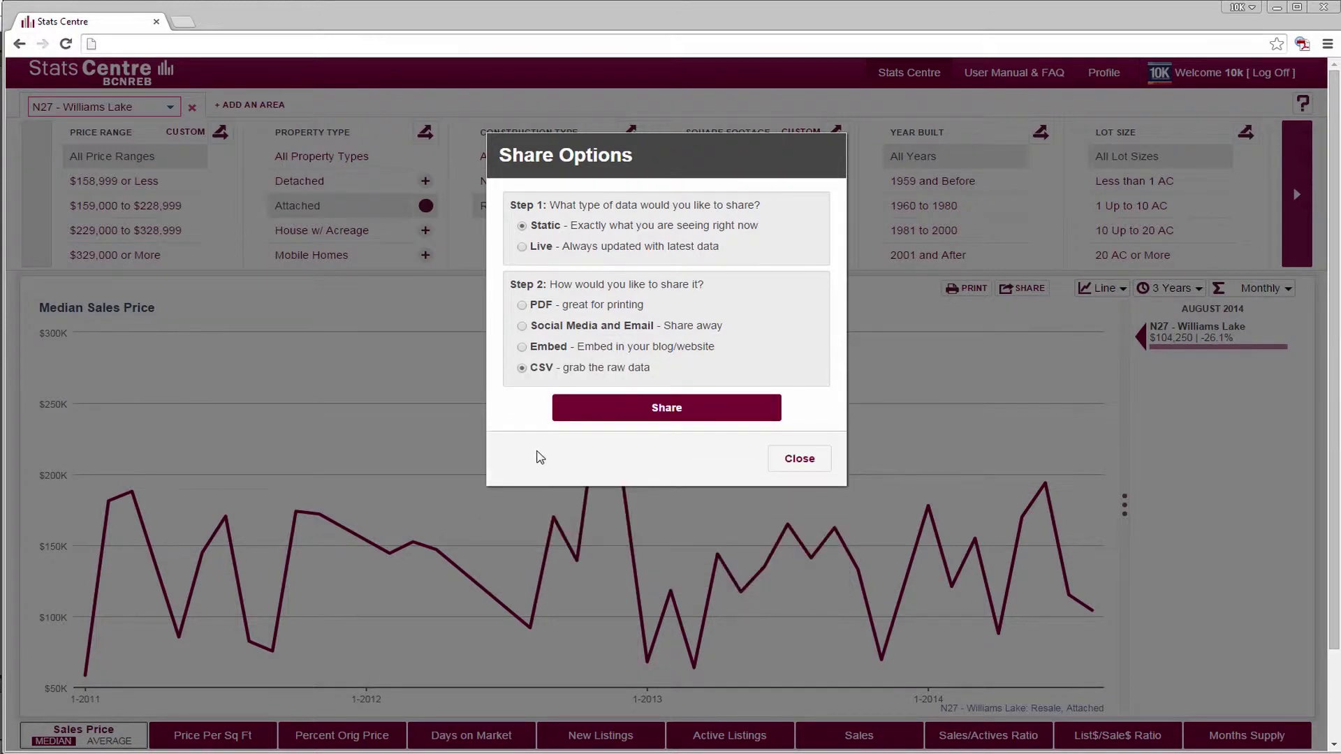
pyautogui.click(629, 416)
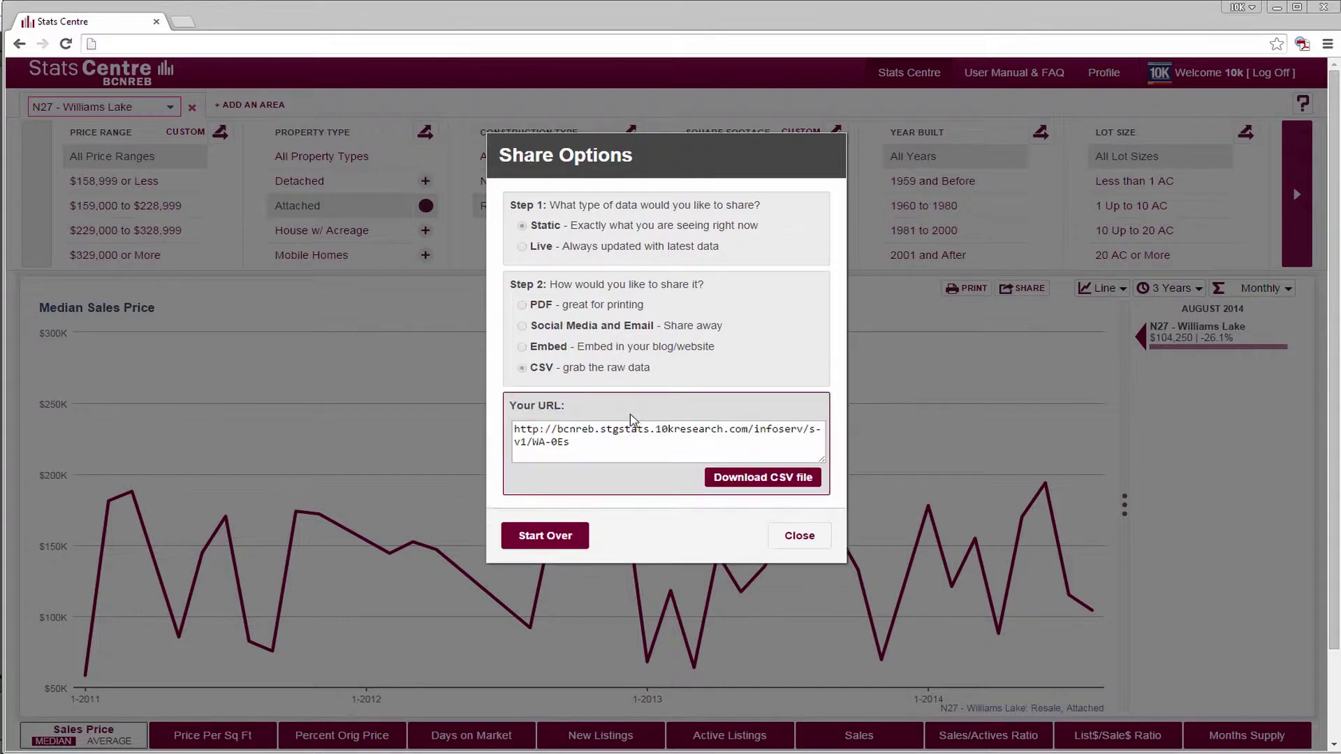
pyautogui.click(556, 534)
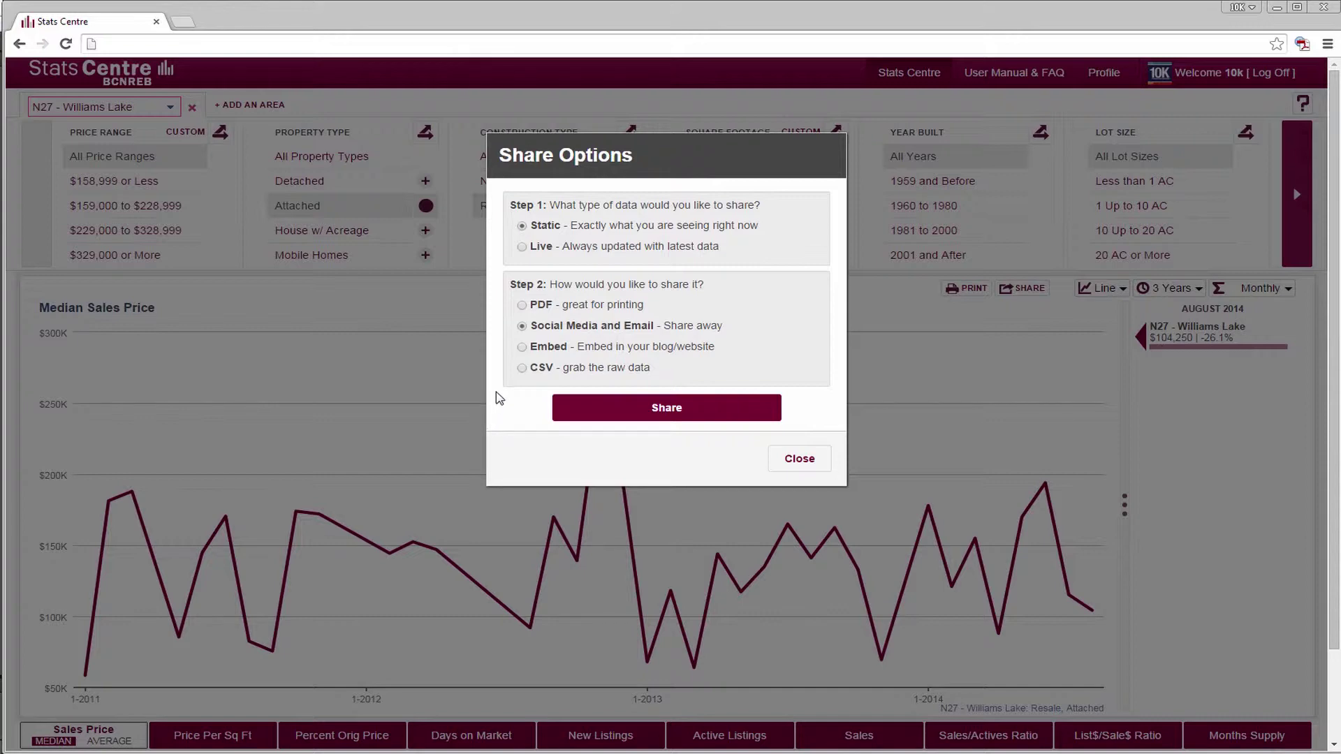
# Step: Reselect CSV and switch the data option between Live and Static
pyautogui.click(521, 368)
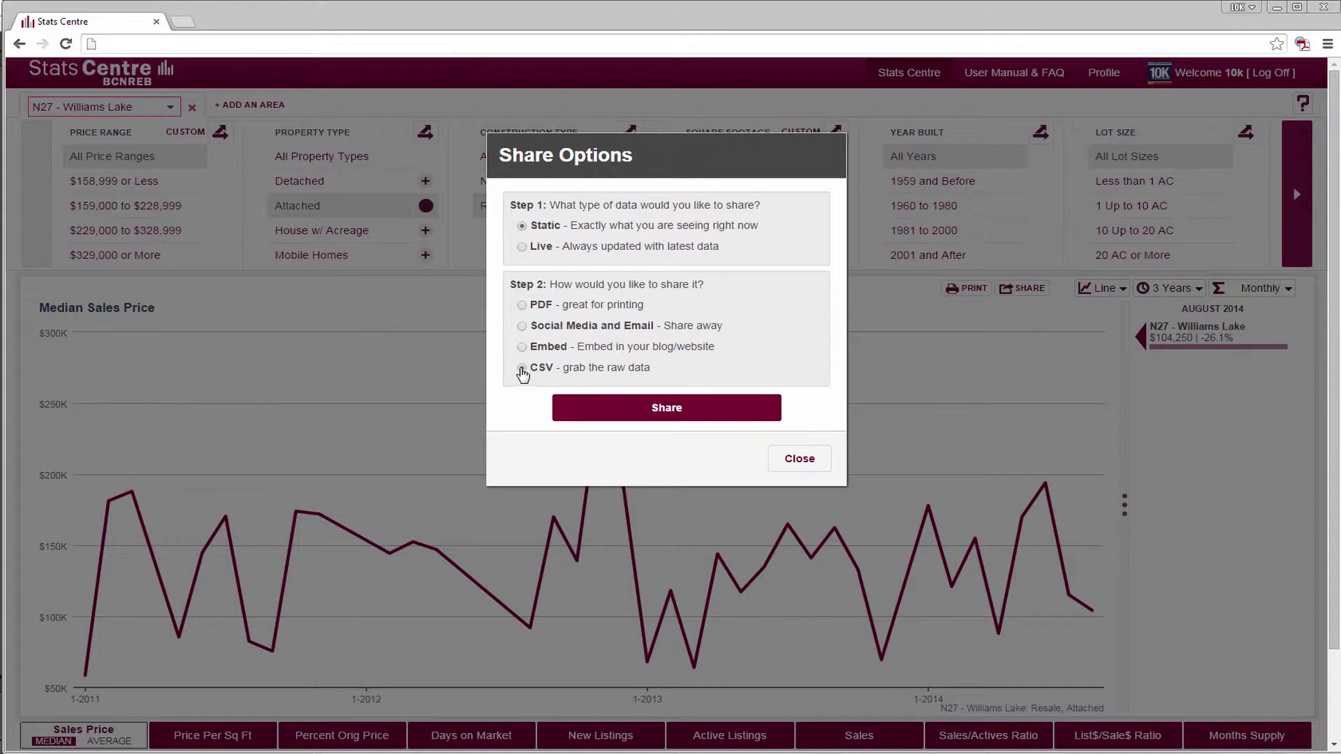
pyautogui.click(522, 248)
pyautogui.moveTo(525, 368); pyautogui.dragTo(595, 356)
pyautogui.click(522, 225)
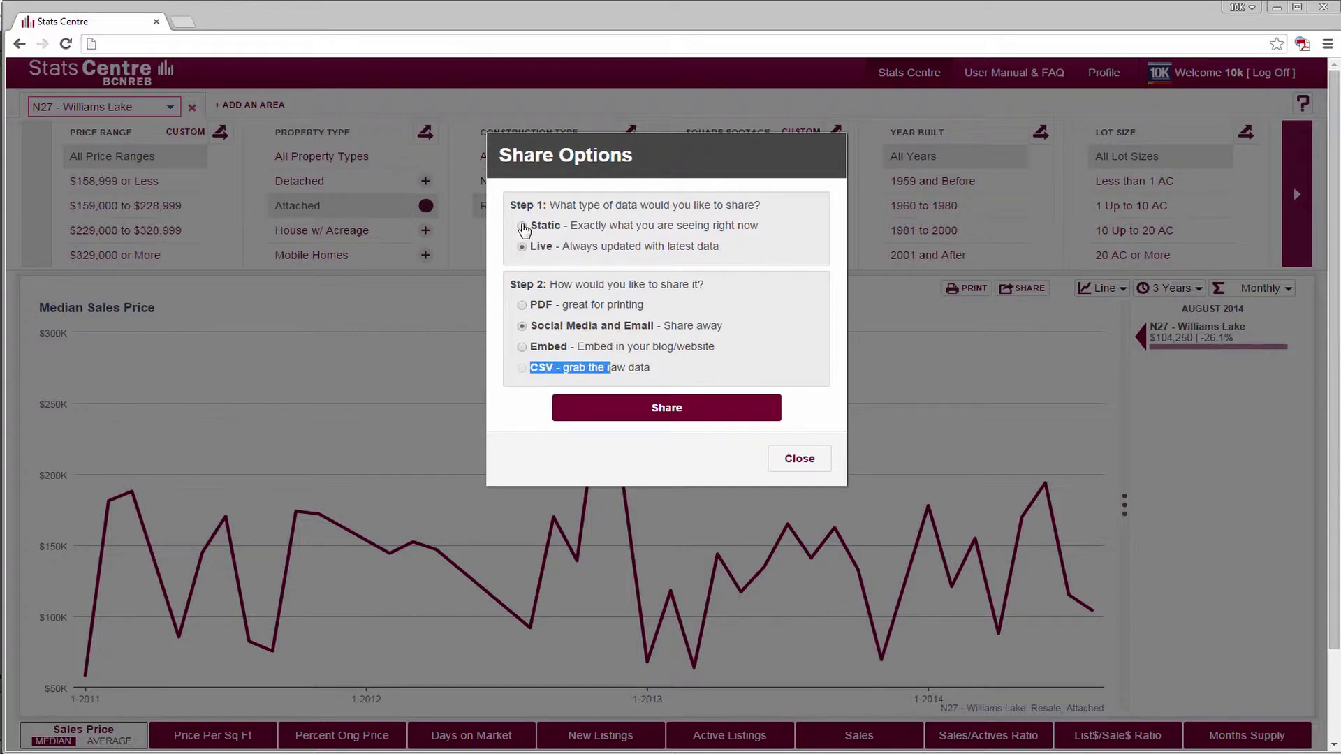
pyautogui.click(523, 368)
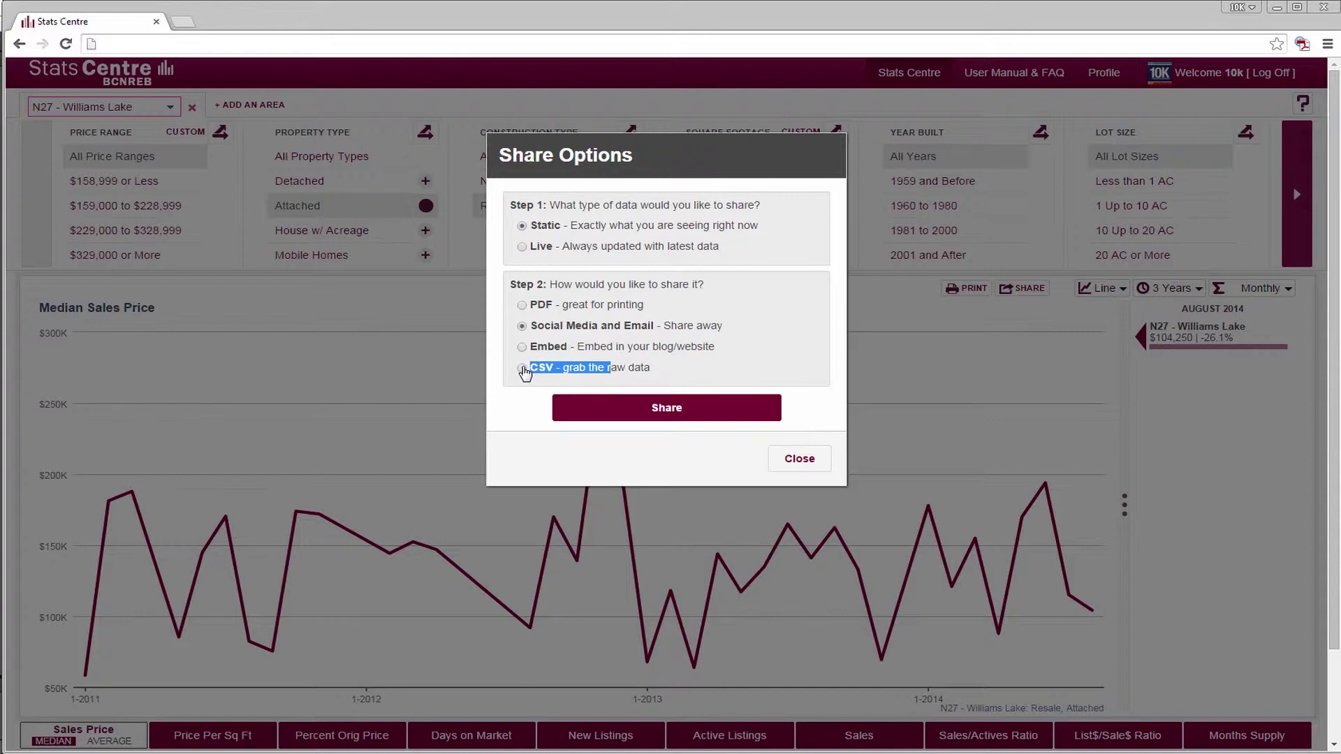
pyautogui.click(519, 408)
# Step: Generate a static Social Media and Email share link, close its page, then start over
pyautogui.click(522, 327)
pyautogui.click(605, 418)
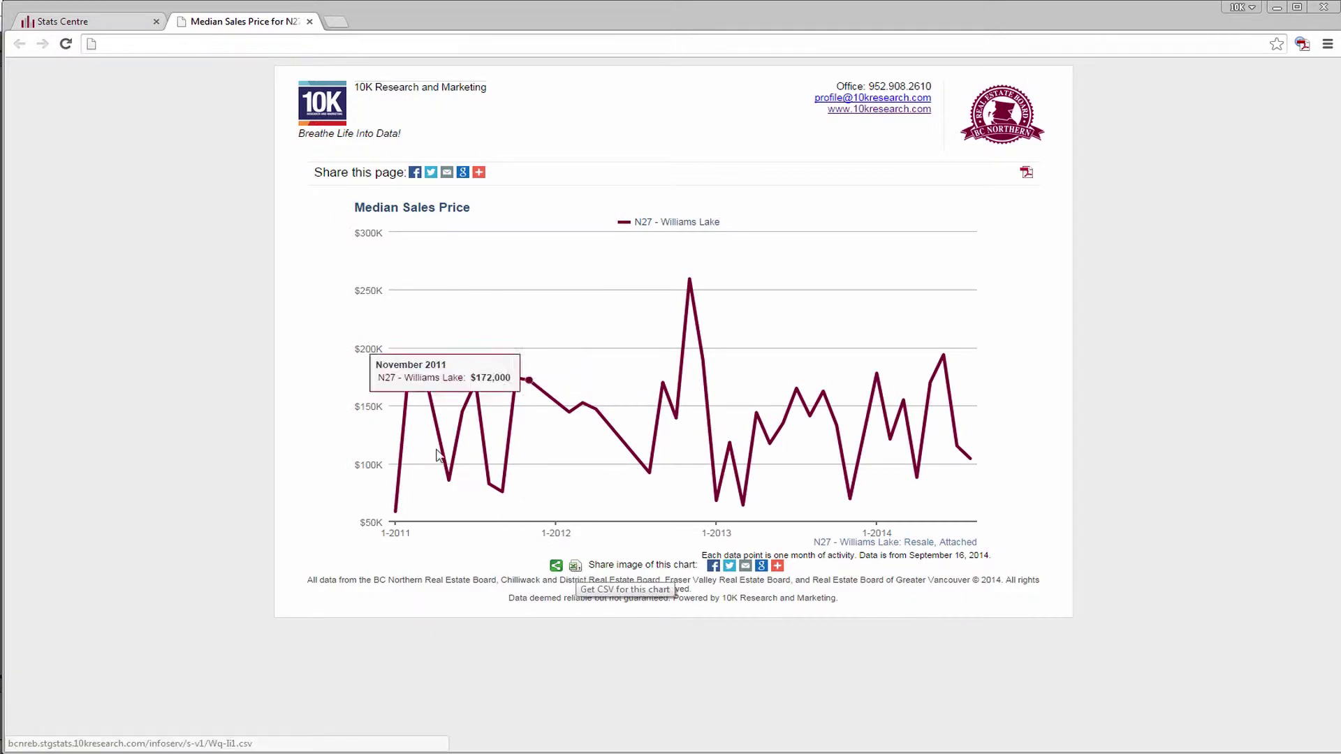
pyautogui.click(309, 22)
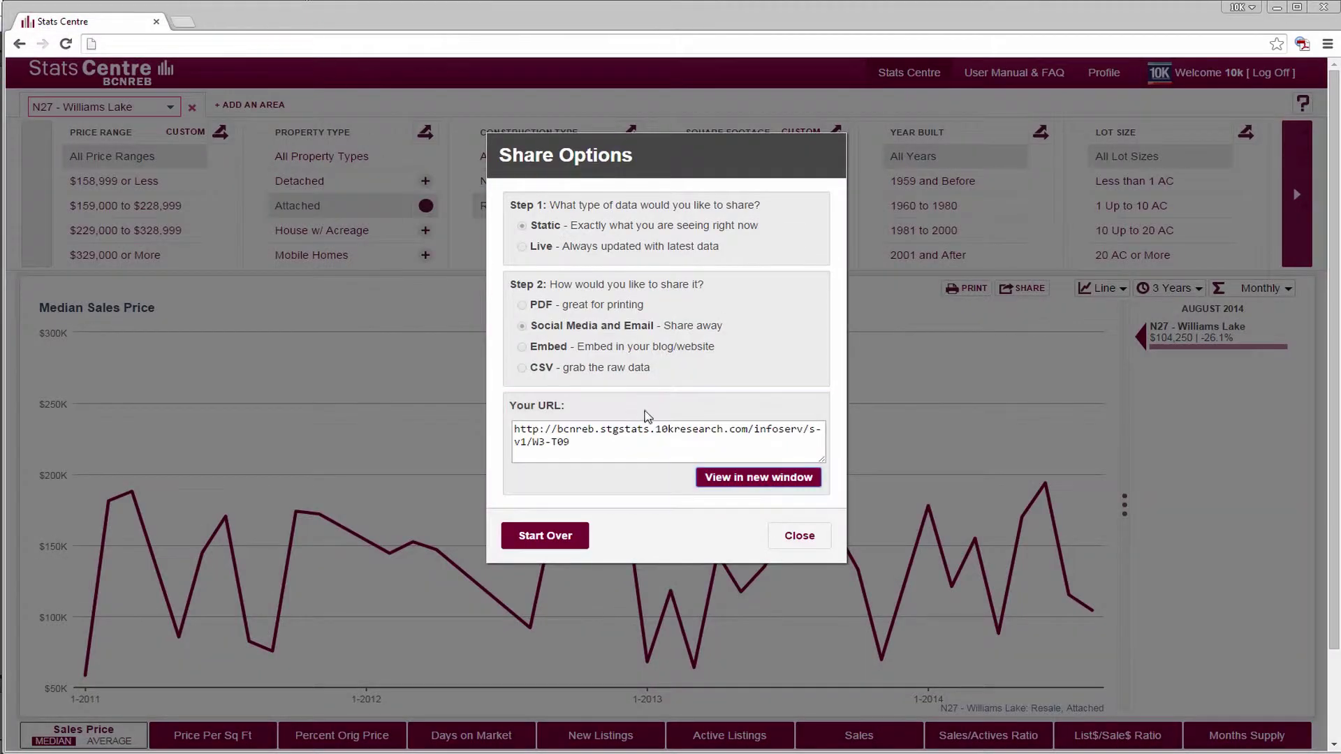
pyautogui.click(586, 536)
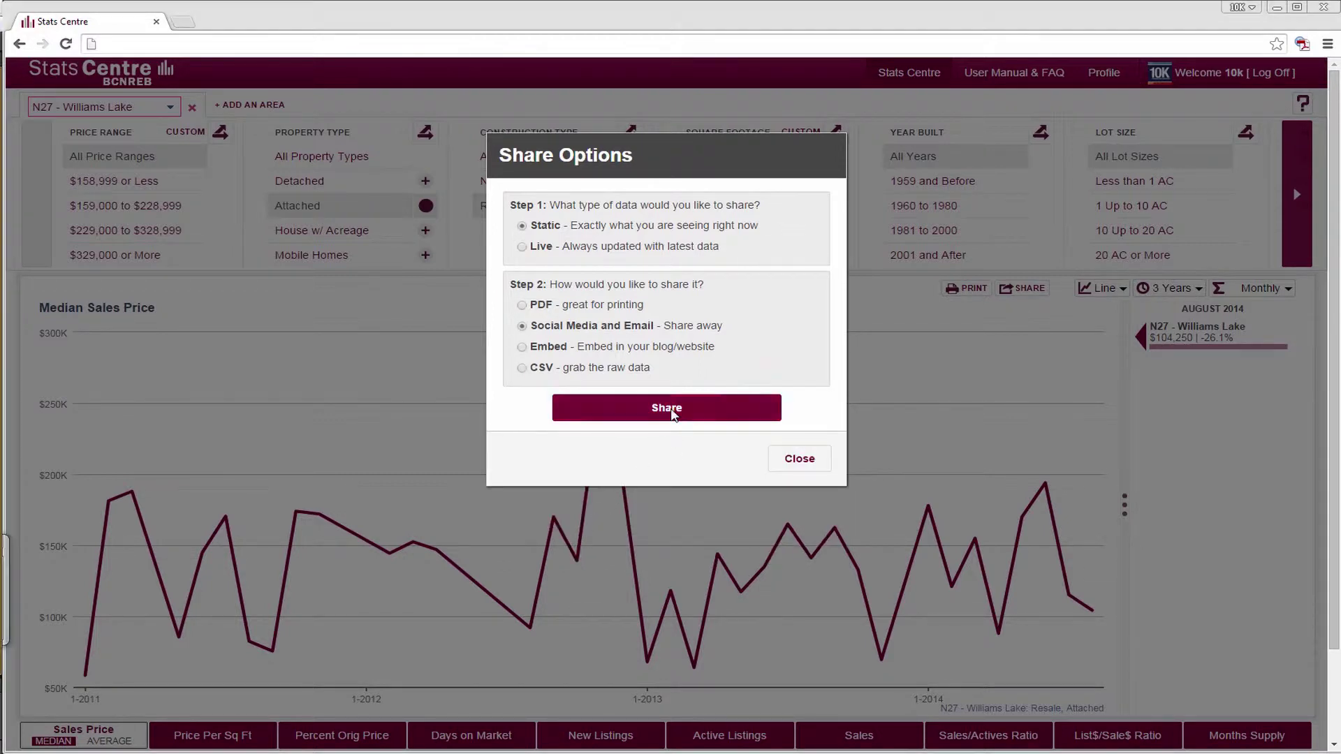
# Step: Generate a Live share link, open the shared chart page, and show its sharing services list
pyautogui.click(522, 246)
pyautogui.click(613, 405)
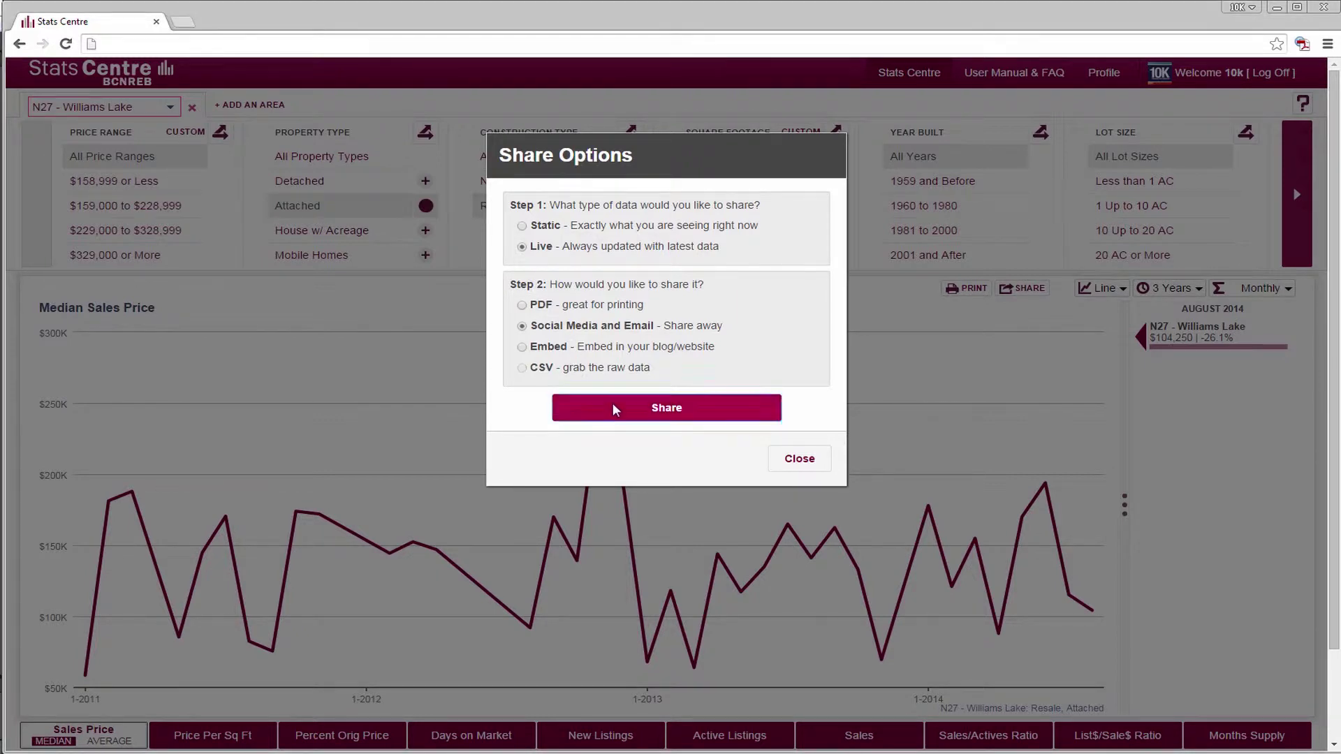
pyautogui.click(716, 481)
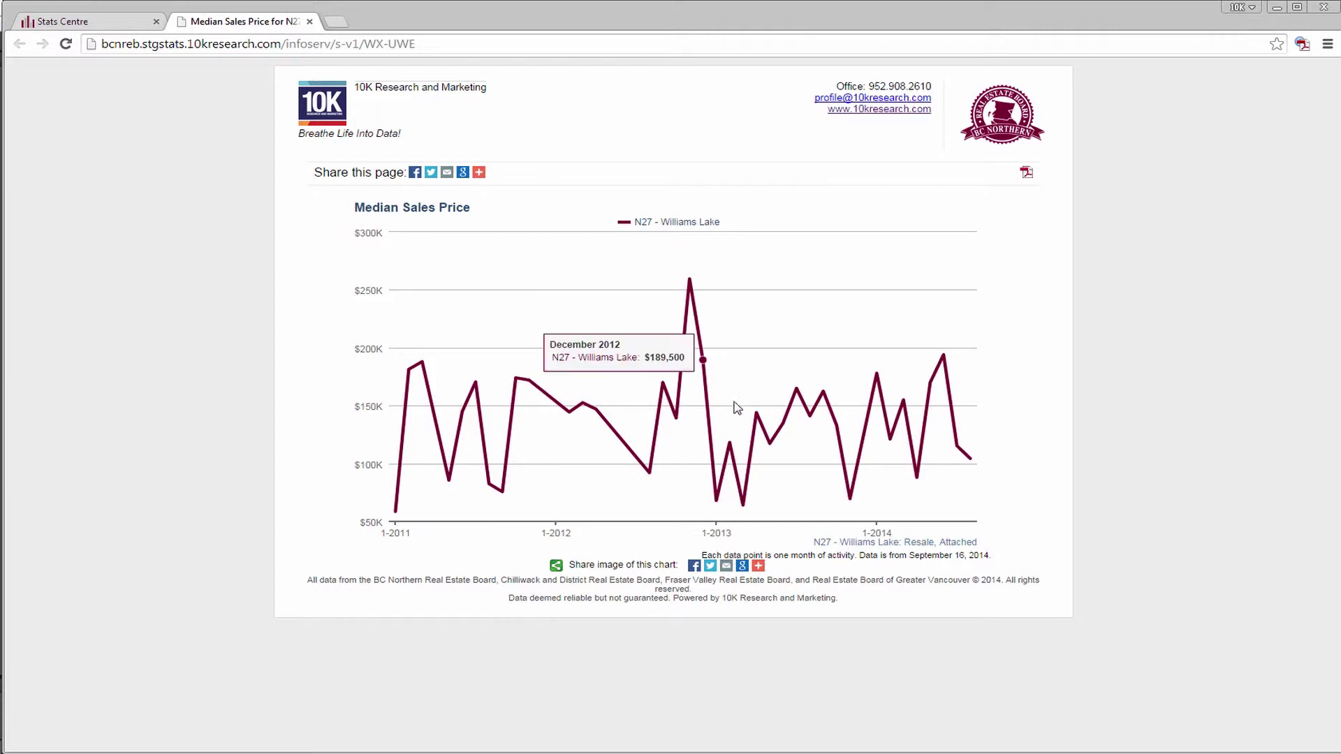
pyautogui.moveTo(825, 403)
pyautogui.moveTo(931, 386)
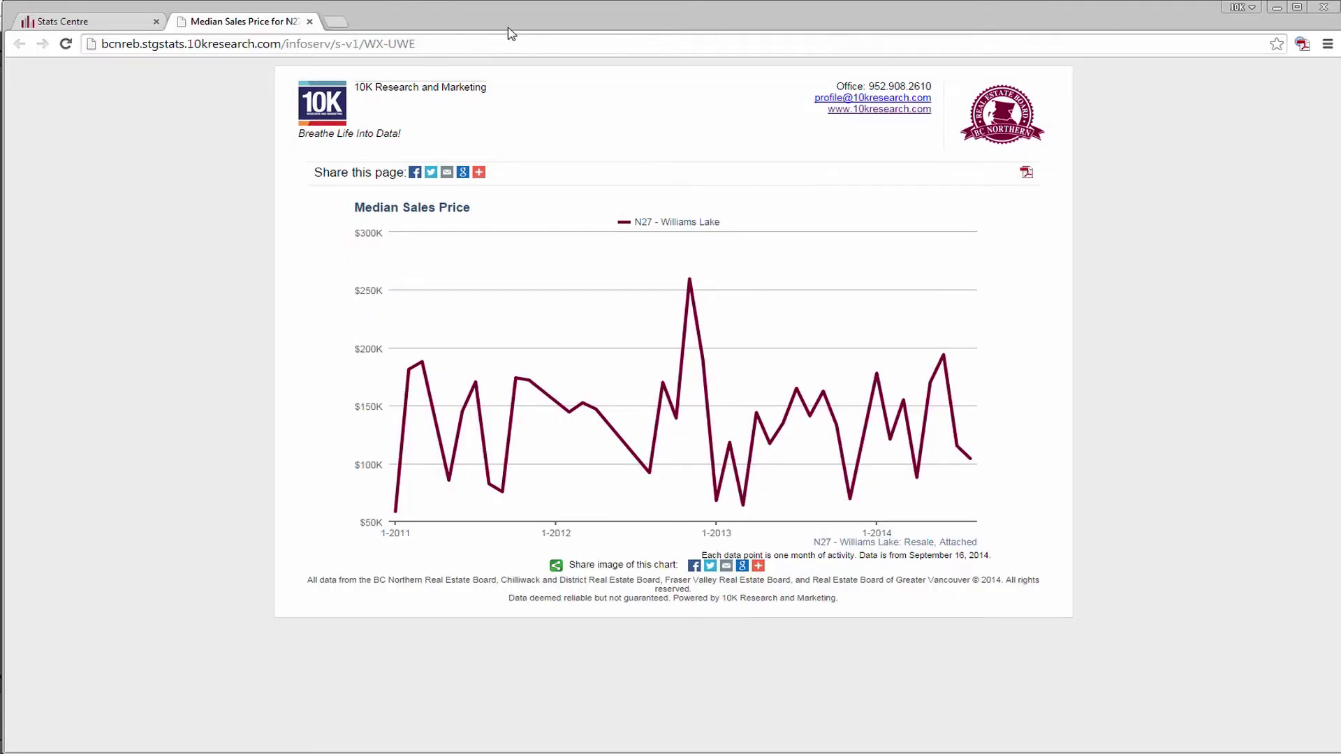
pyautogui.click(431, 42)
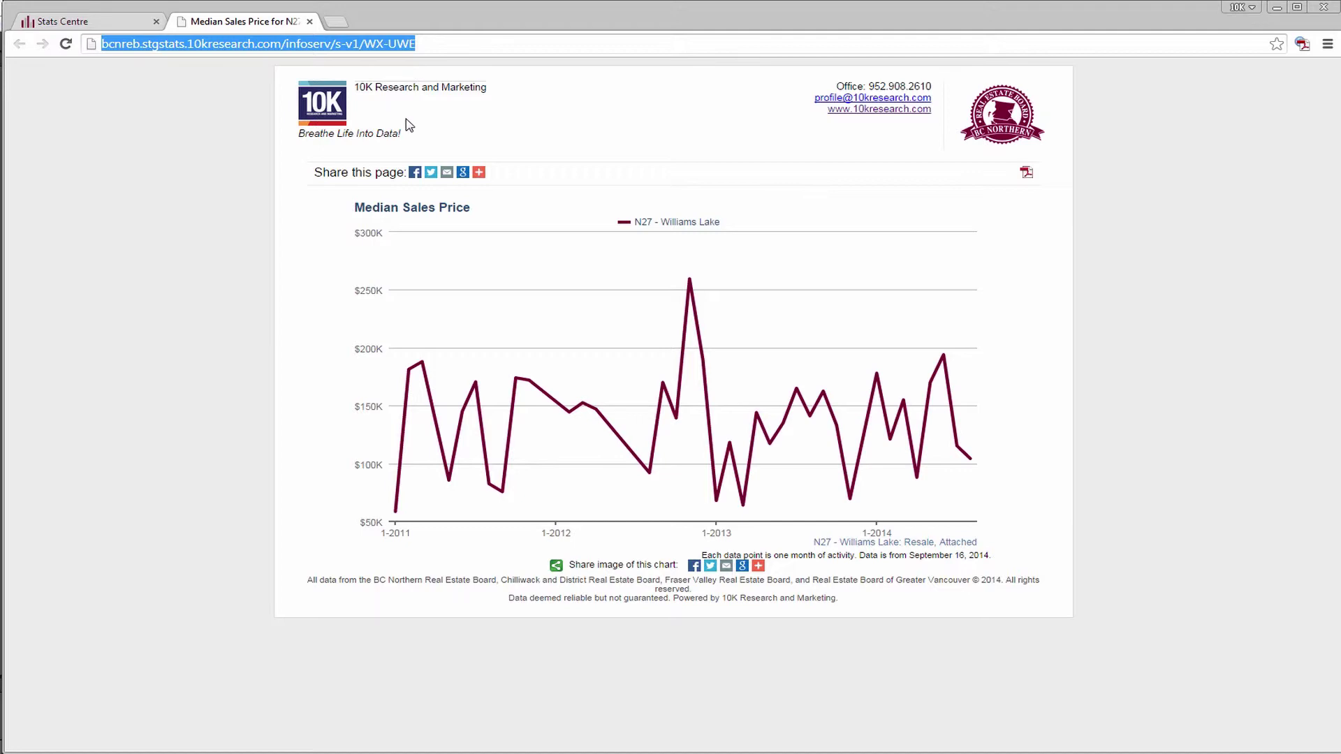
pyautogui.click(478, 172)
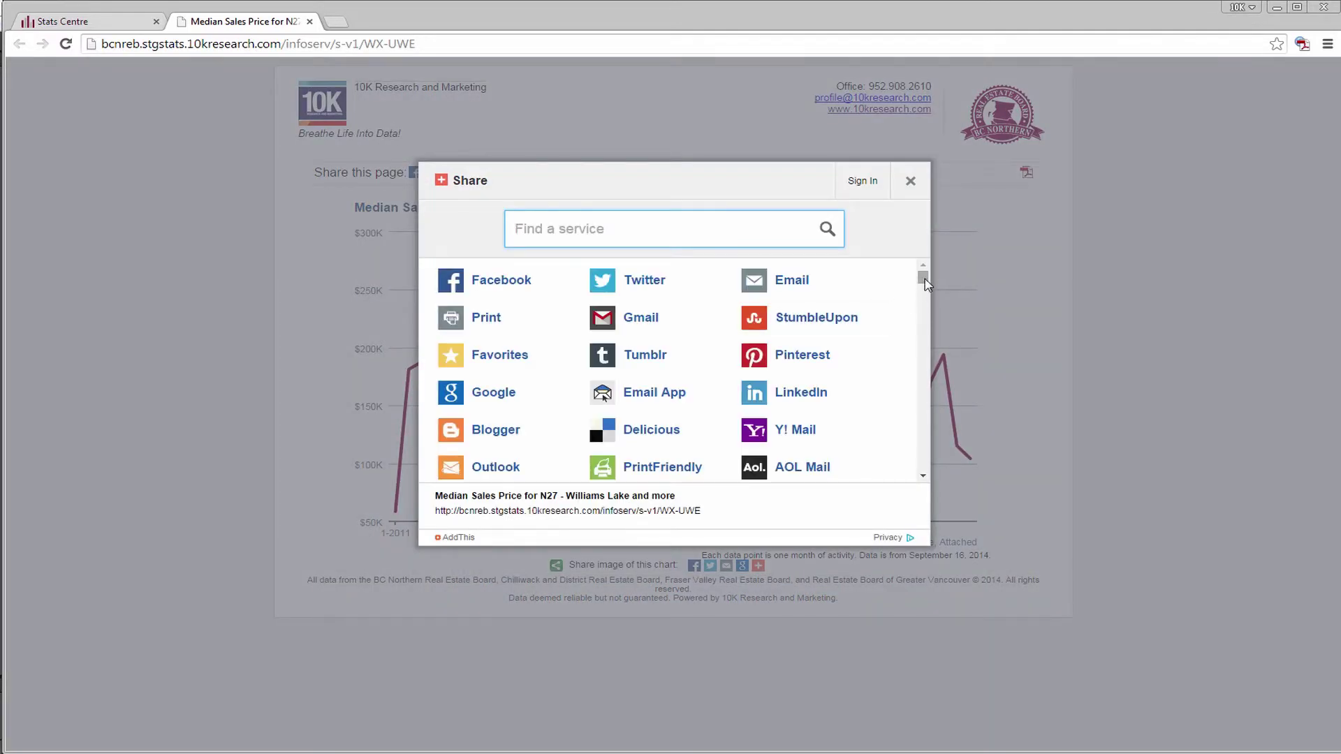
pyautogui.scroll(-5, 916, 293)
pyautogui.click(912, 186)
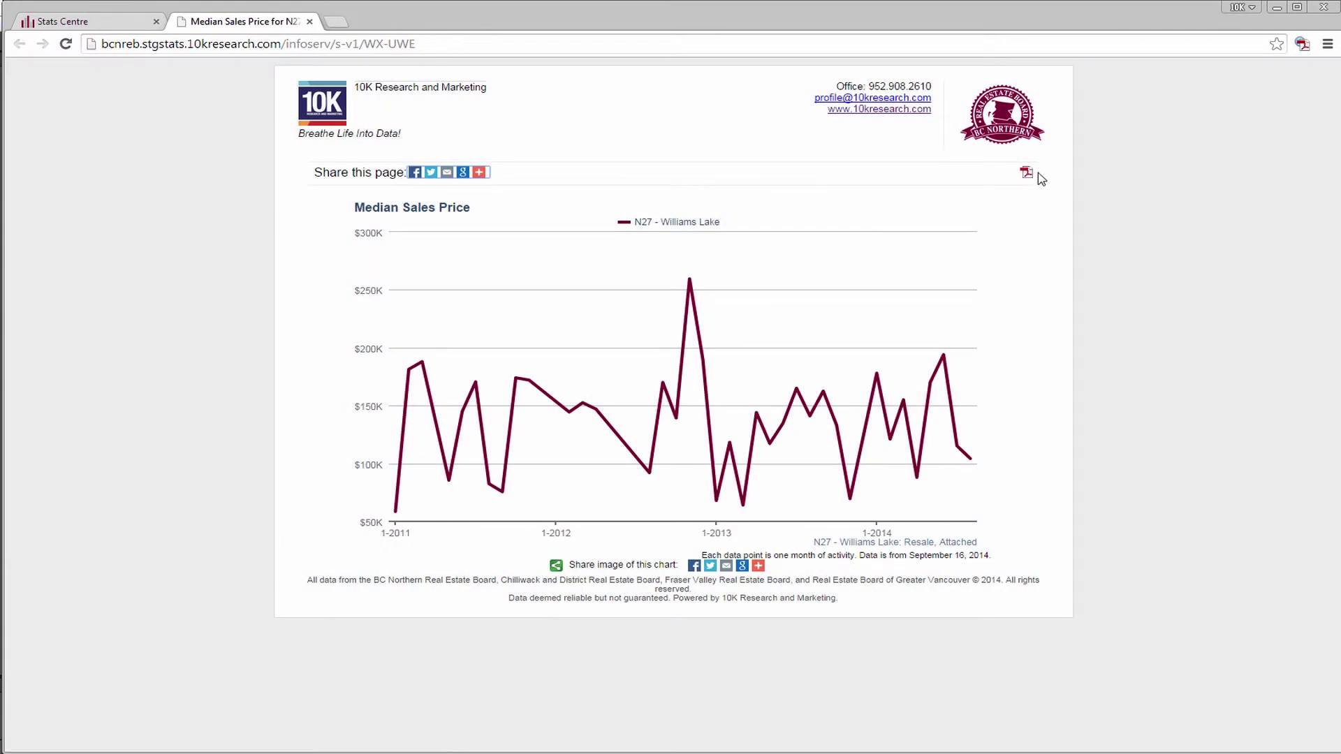
pyautogui.click(1027, 173)
pyautogui.click(556, 566)
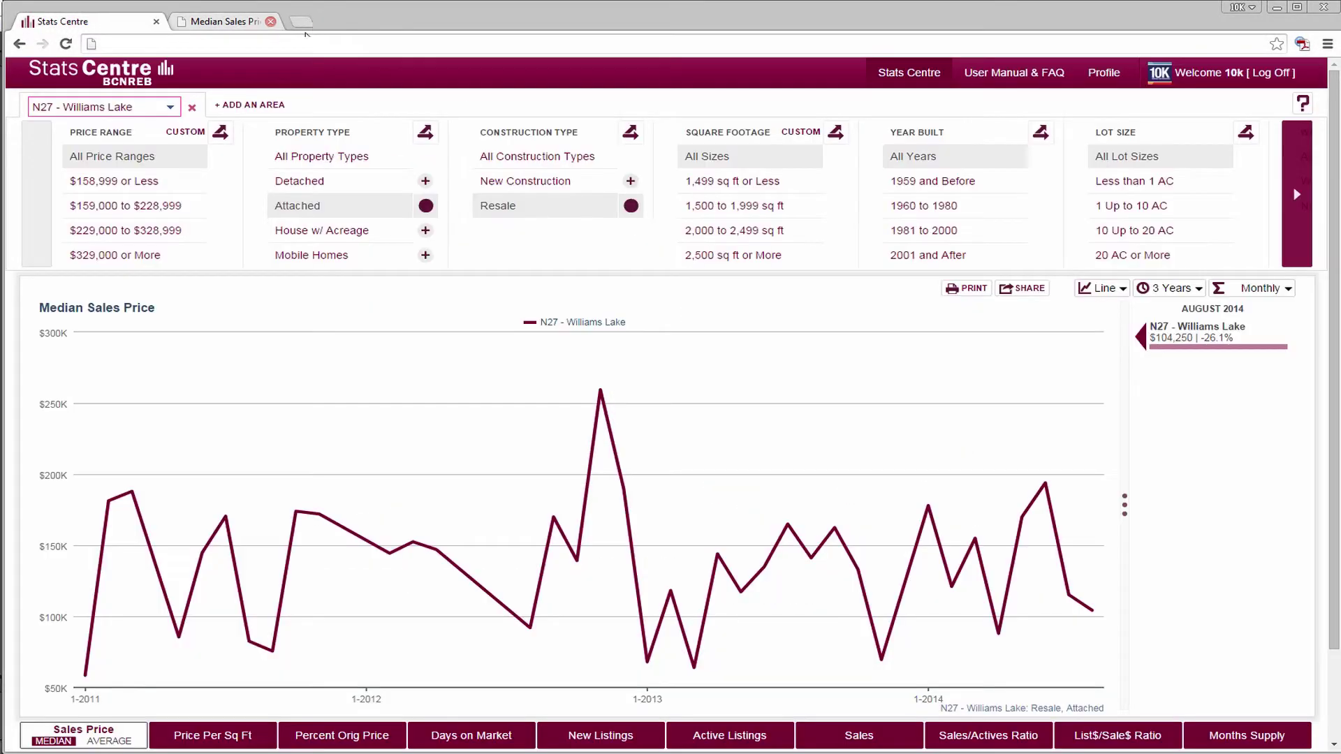
# Step: Close the shared page and add N52 - Prince Rupert as a second area
pyautogui.click(270, 21)
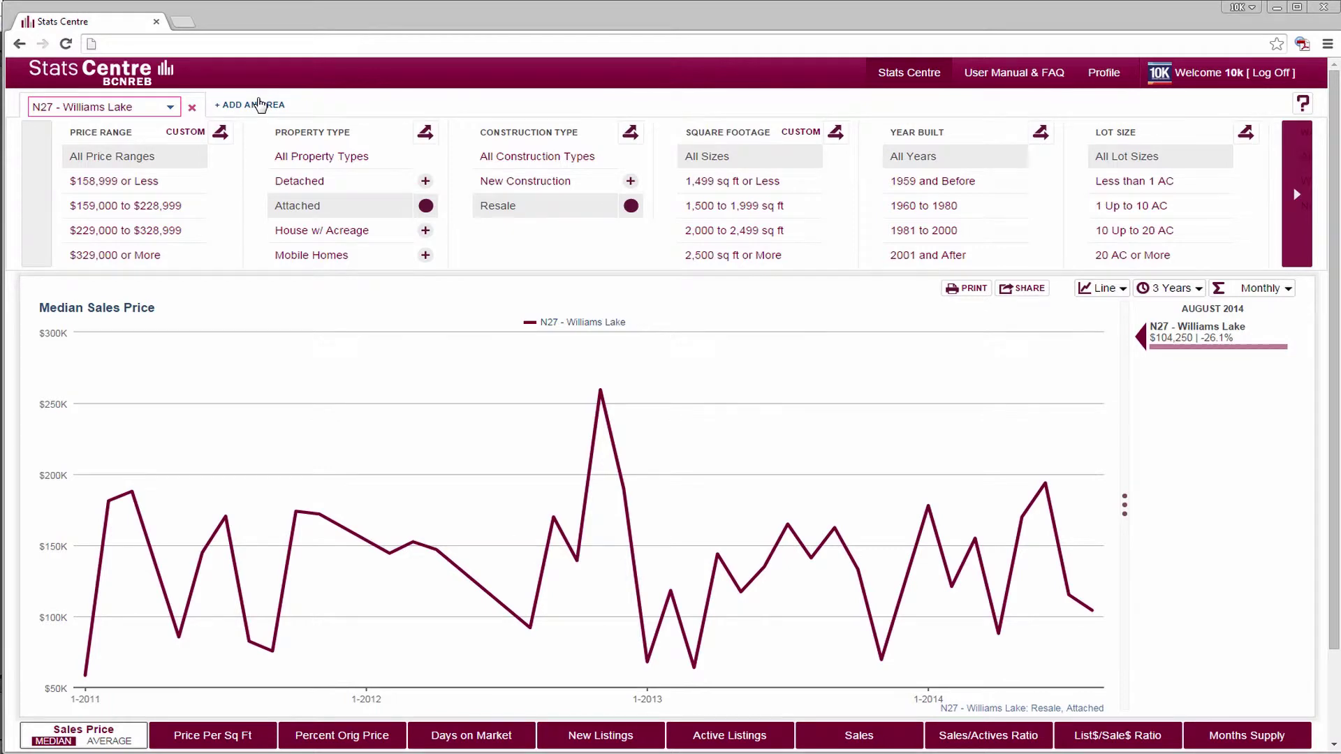
pyautogui.click(259, 104)
pyautogui.click(366, 113)
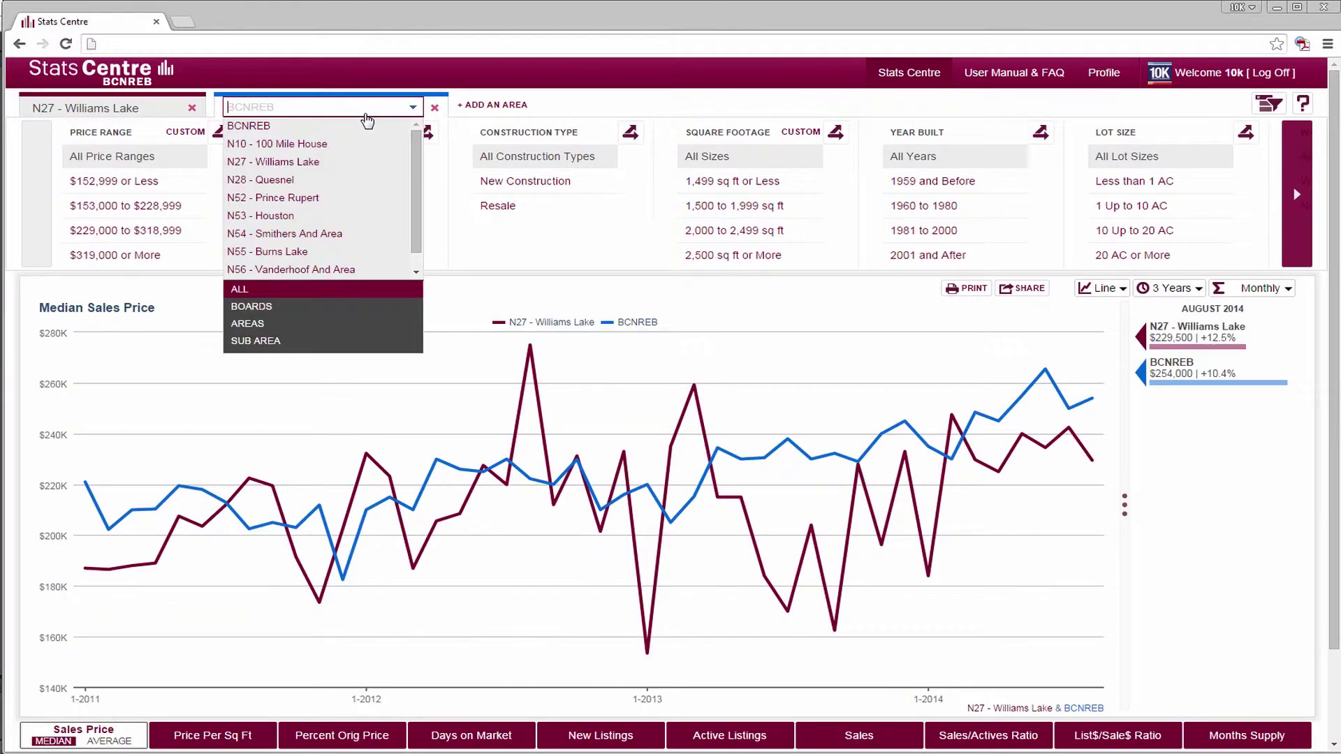
pyautogui.click(312, 198)
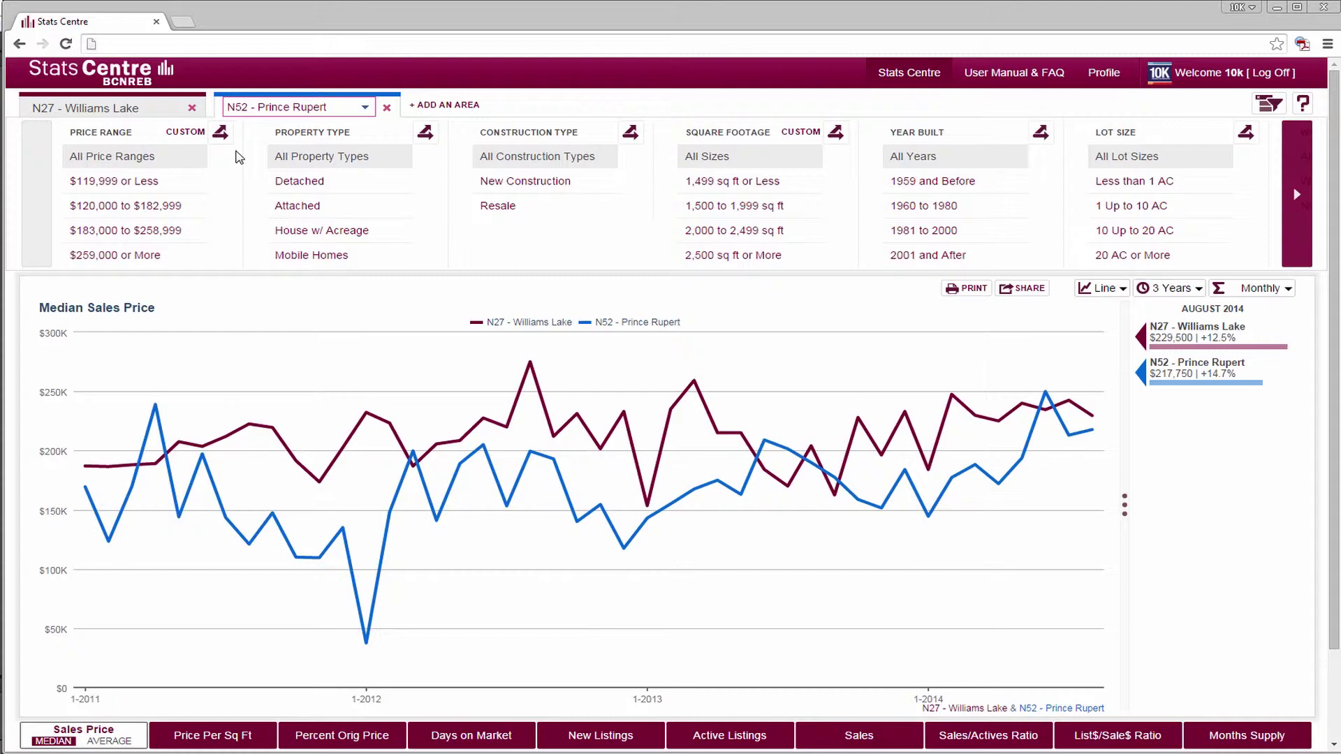
# Step: Apply the Resale and Attached filters, then clear the Resale filter
pyautogui.click(504, 205)
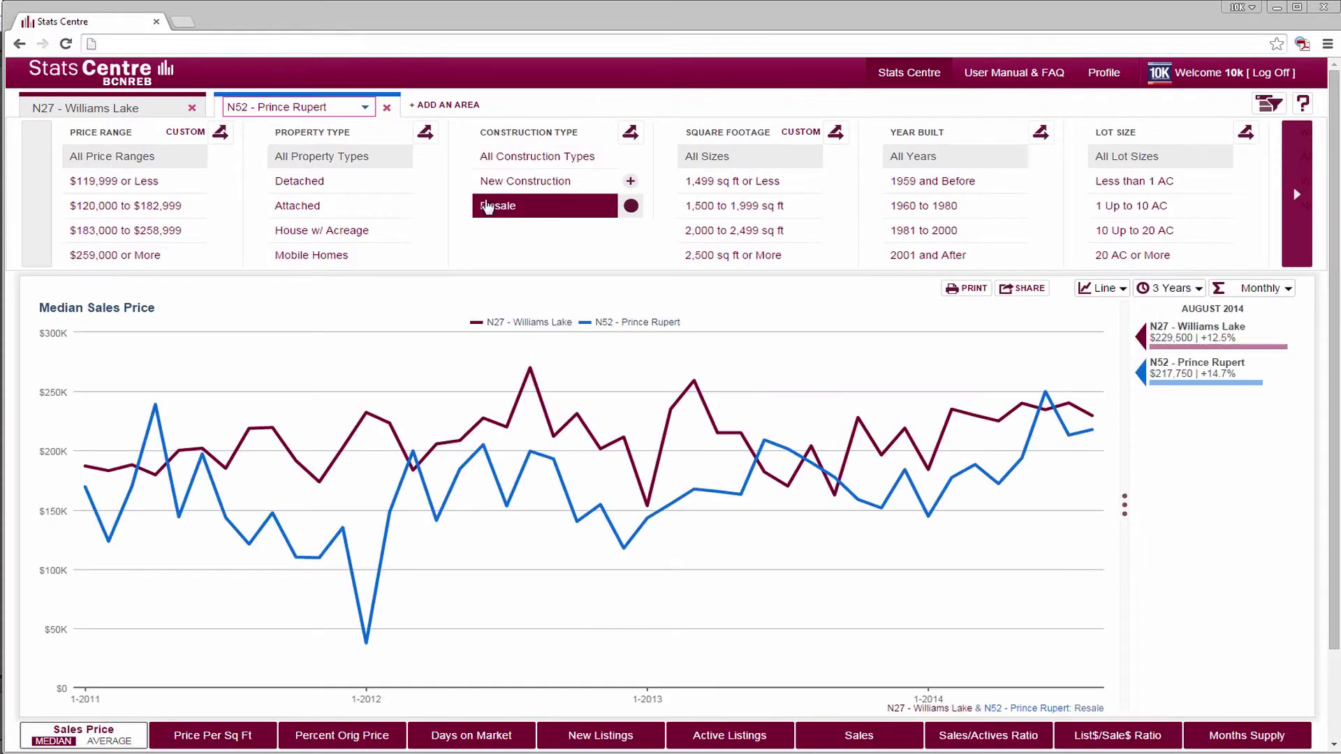
pyautogui.click(372, 207)
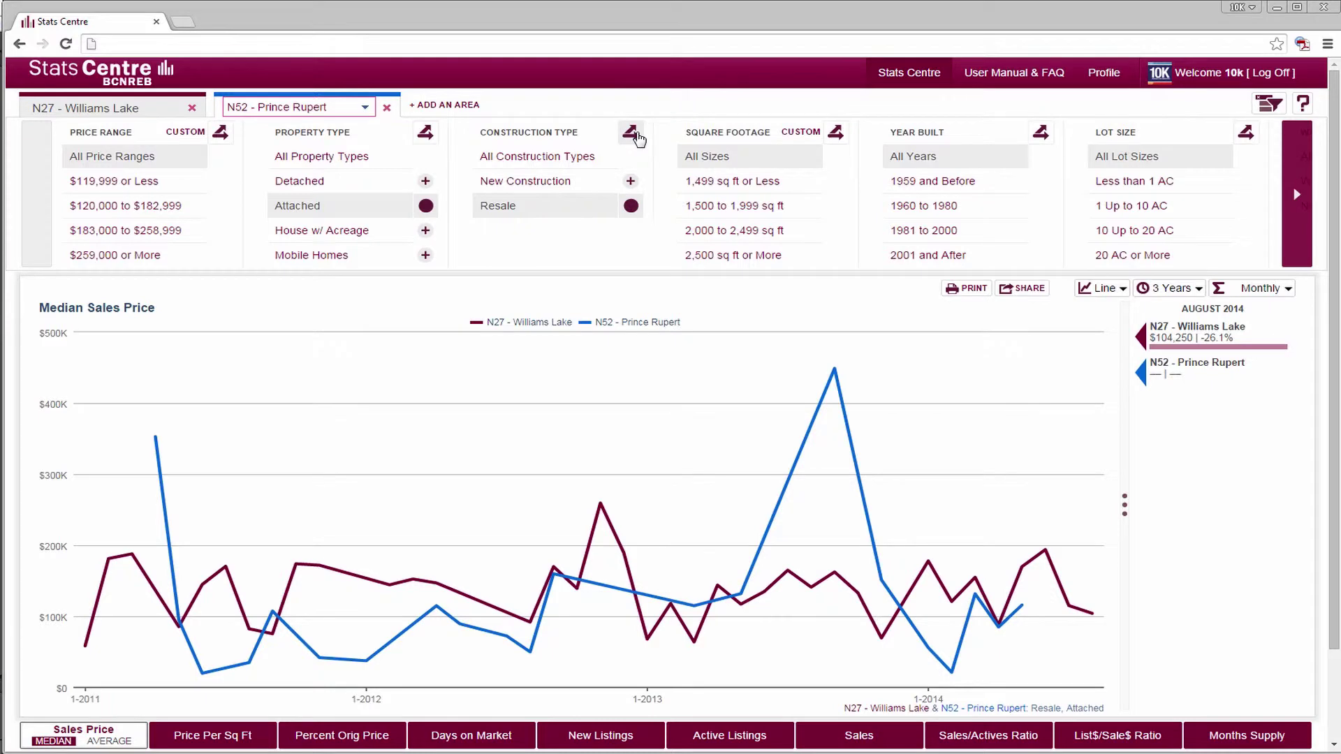
pyautogui.click(631, 205)
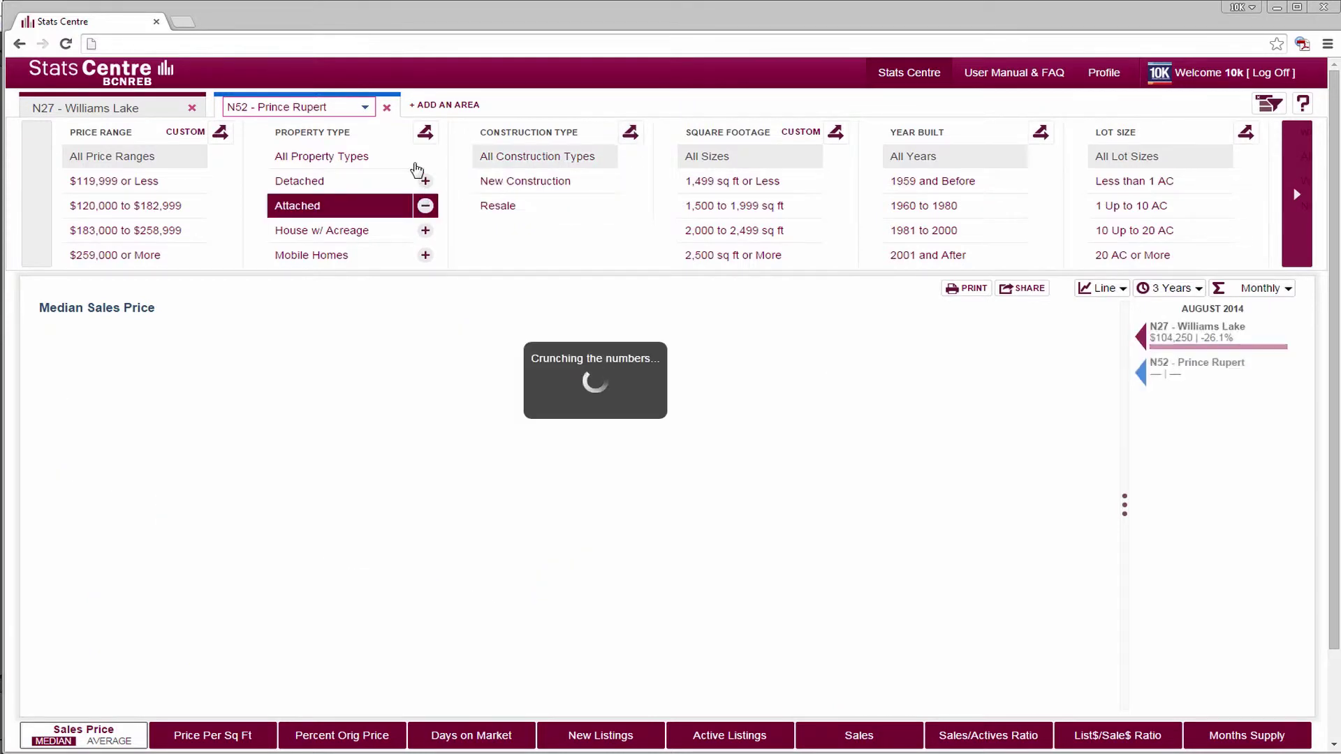
# Step: Break out by property type, toggle Prince Rupert legend lines, and replace Attached with House w/ Acreage
pyautogui.click(424, 133)
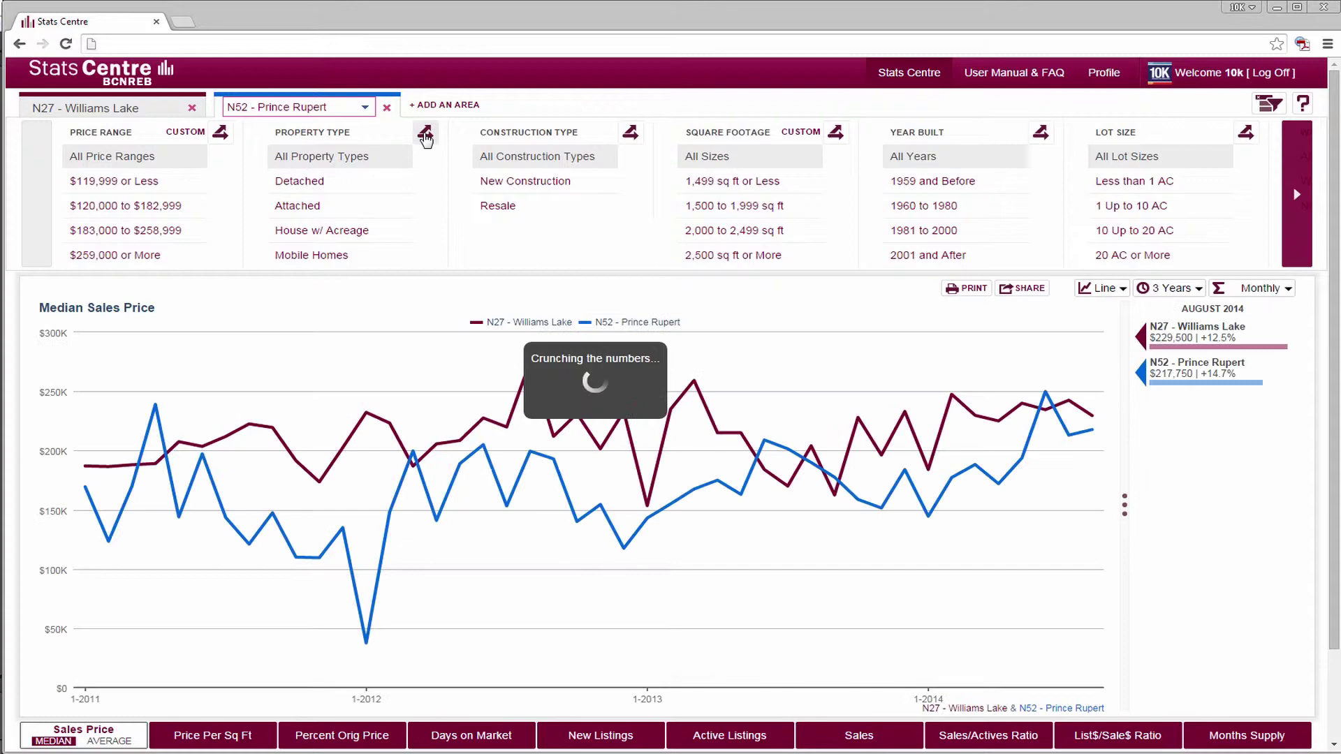
pyautogui.click(425, 133)
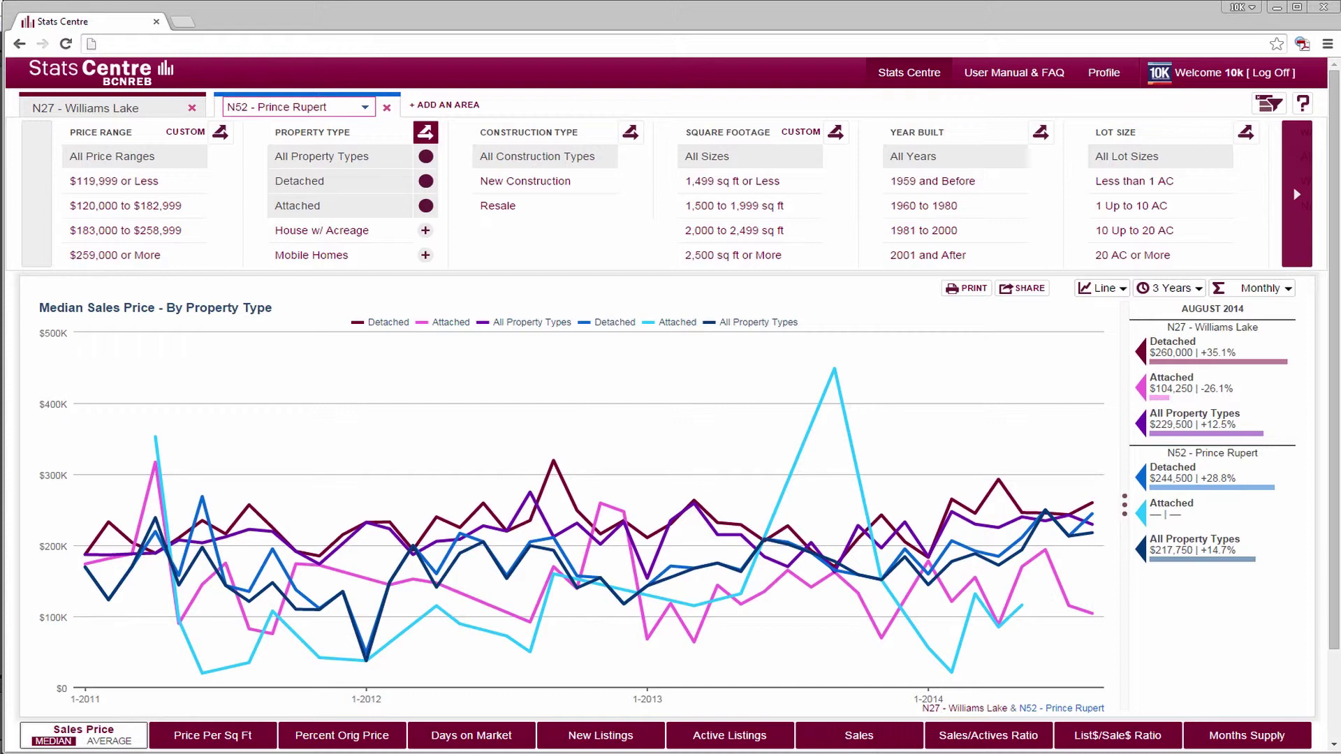
pyautogui.click(742, 322)
pyautogui.click(674, 323)
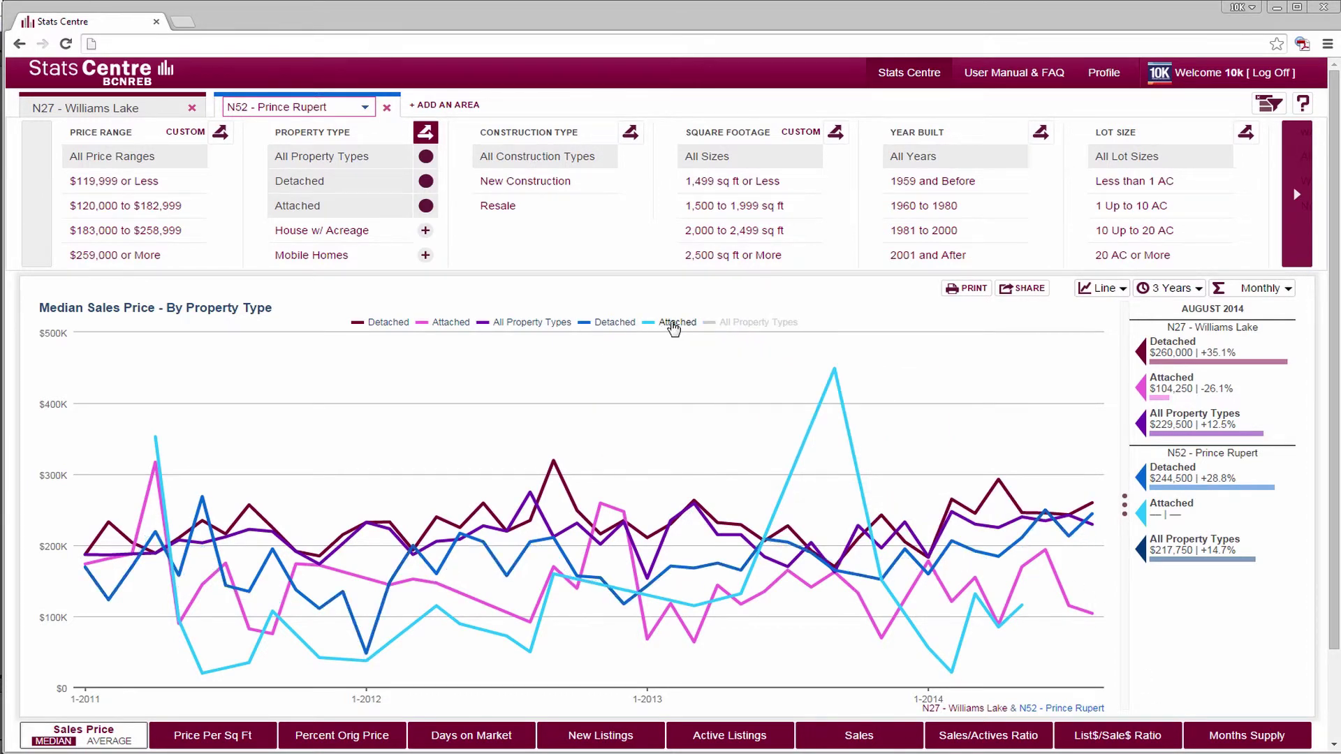
pyautogui.click(675, 325)
pyautogui.click(758, 324)
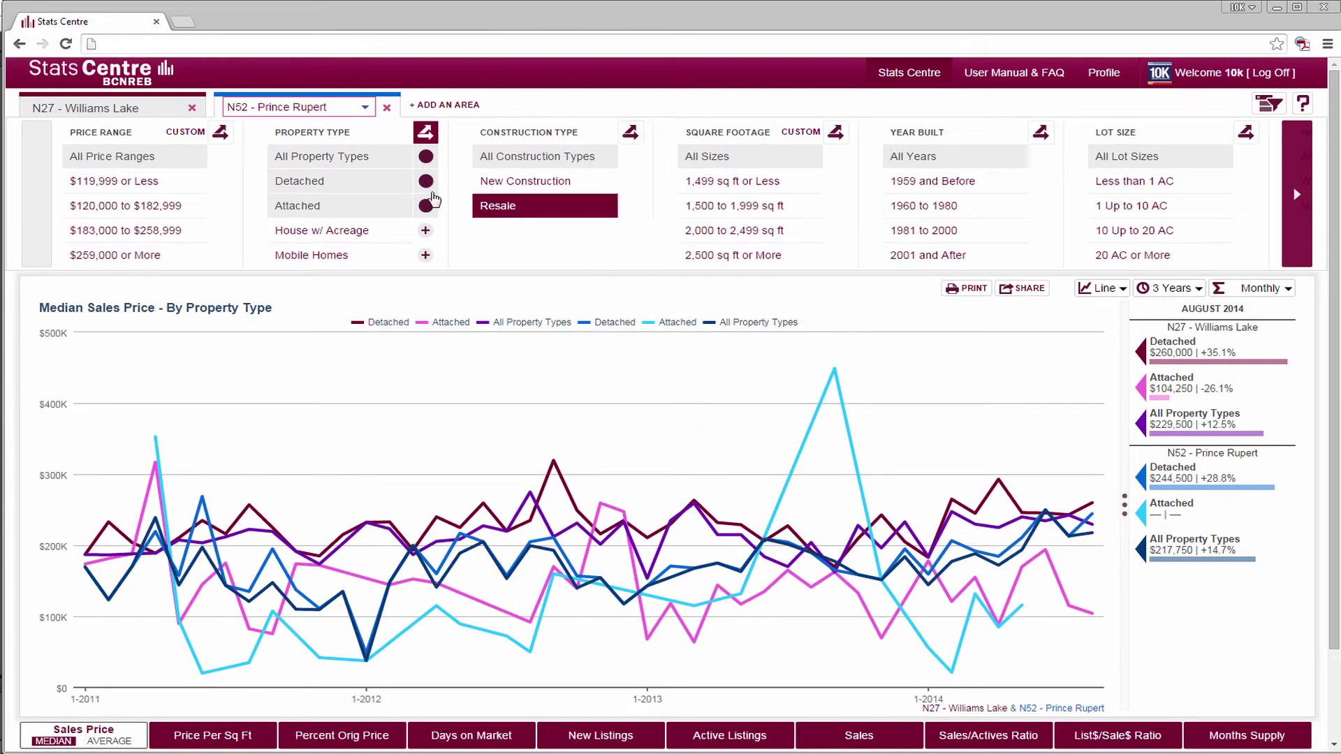
pyautogui.click(426, 206)
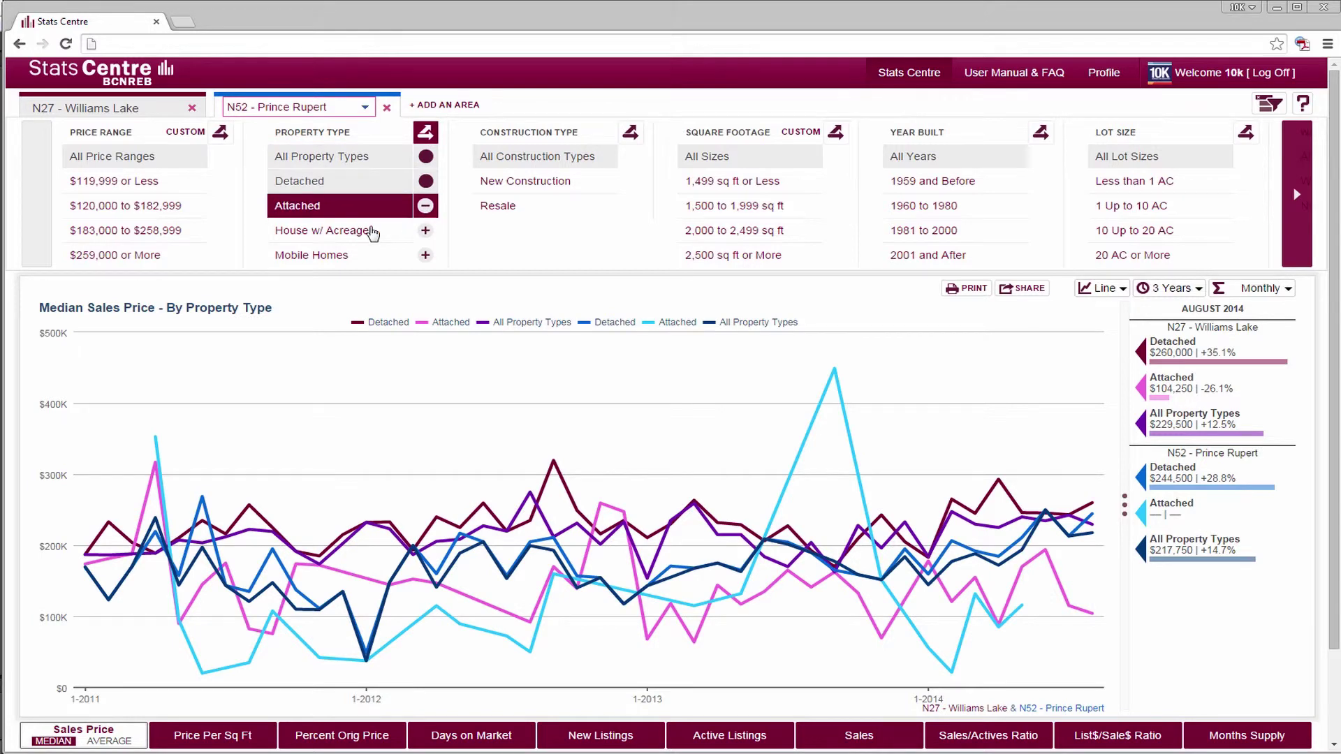
pyautogui.click(425, 231)
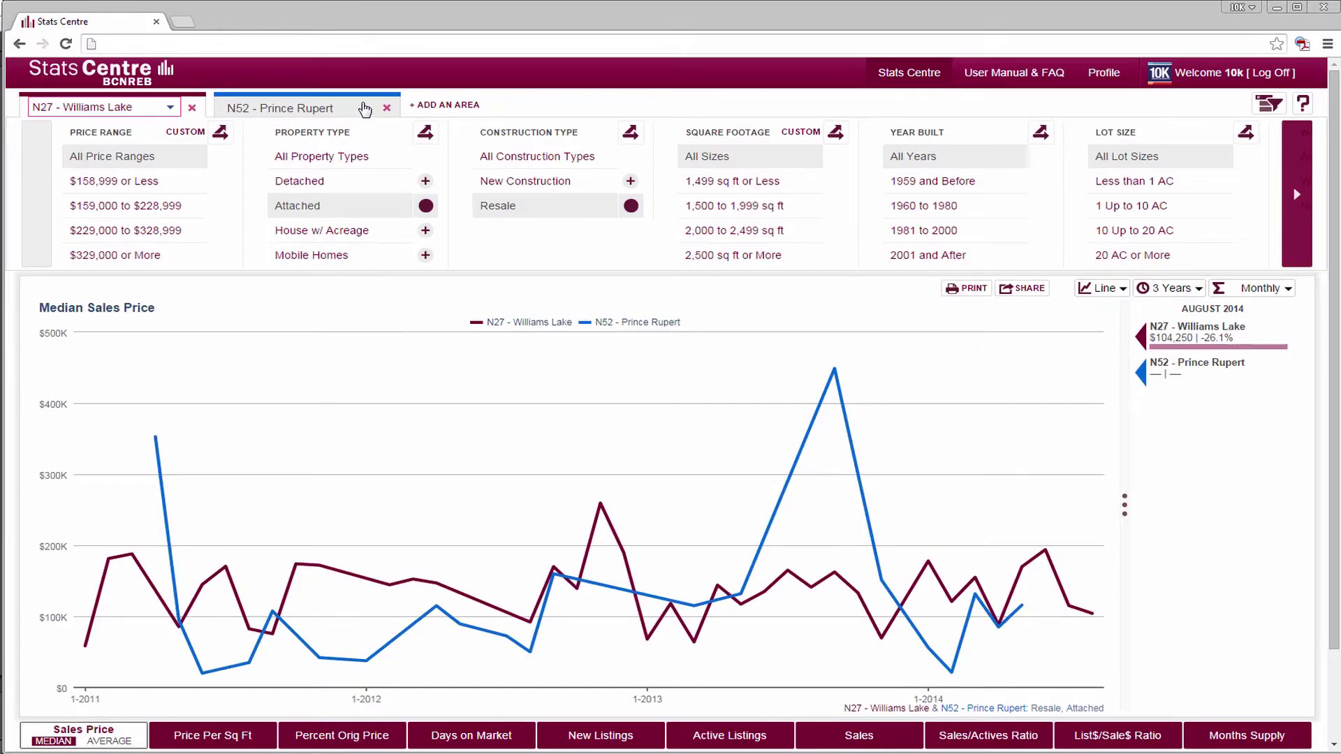
# Step: Turn off the property type breakdown and delete the N52 - Prince Rupert area tab
pyautogui.click(363, 109)
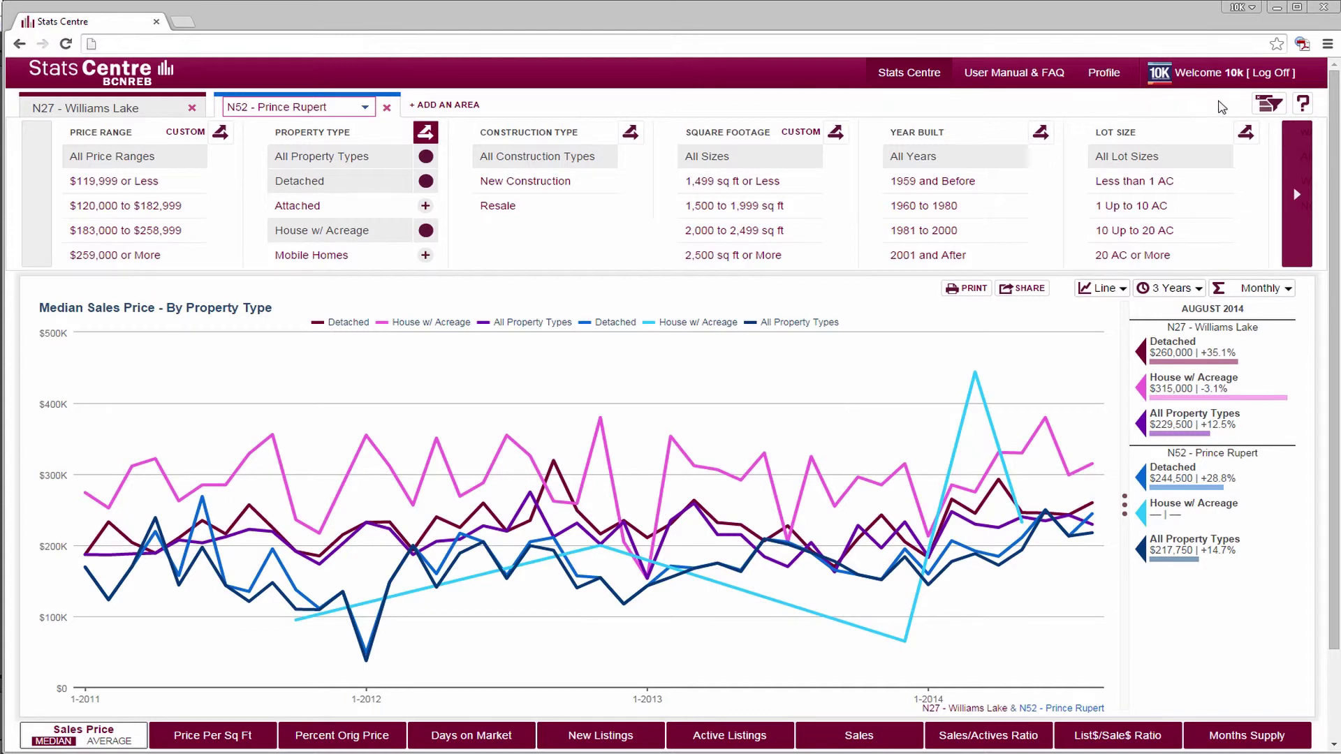
pyautogui.click(1269, 105)
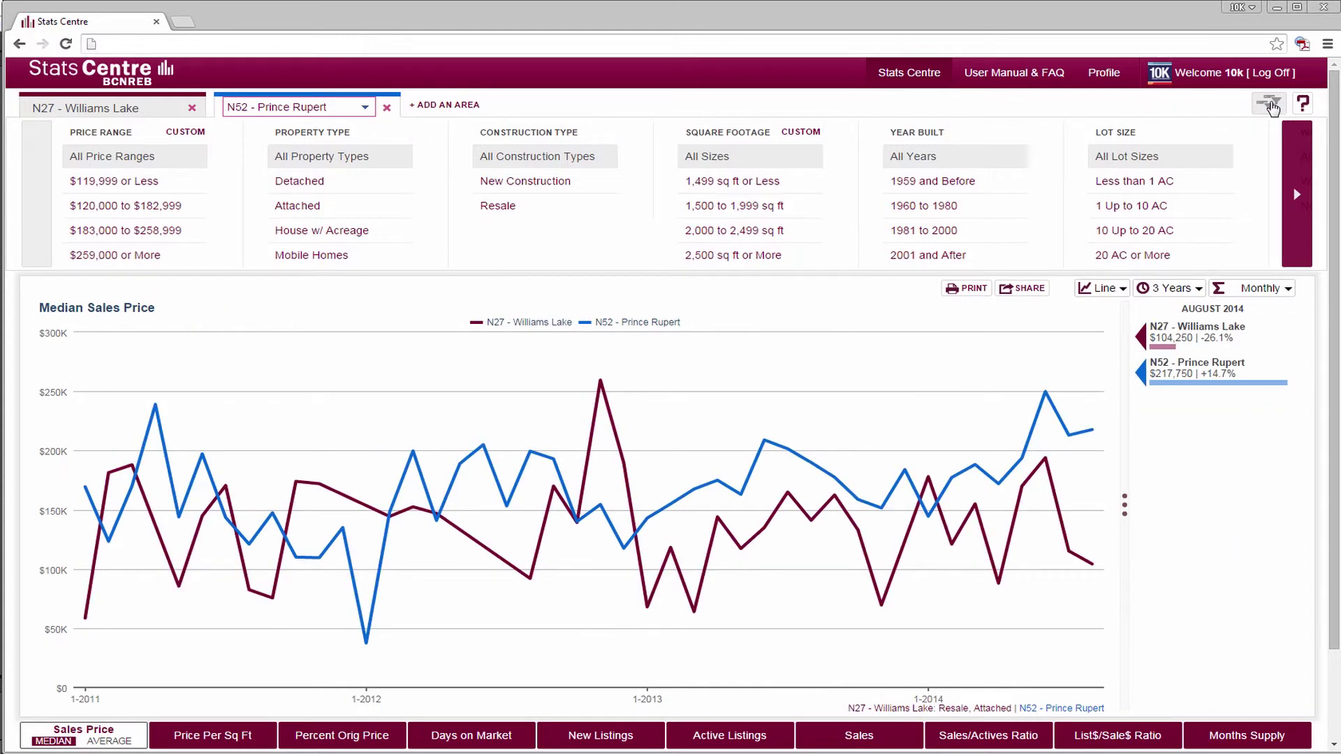
pyautogui.click(199, 106)
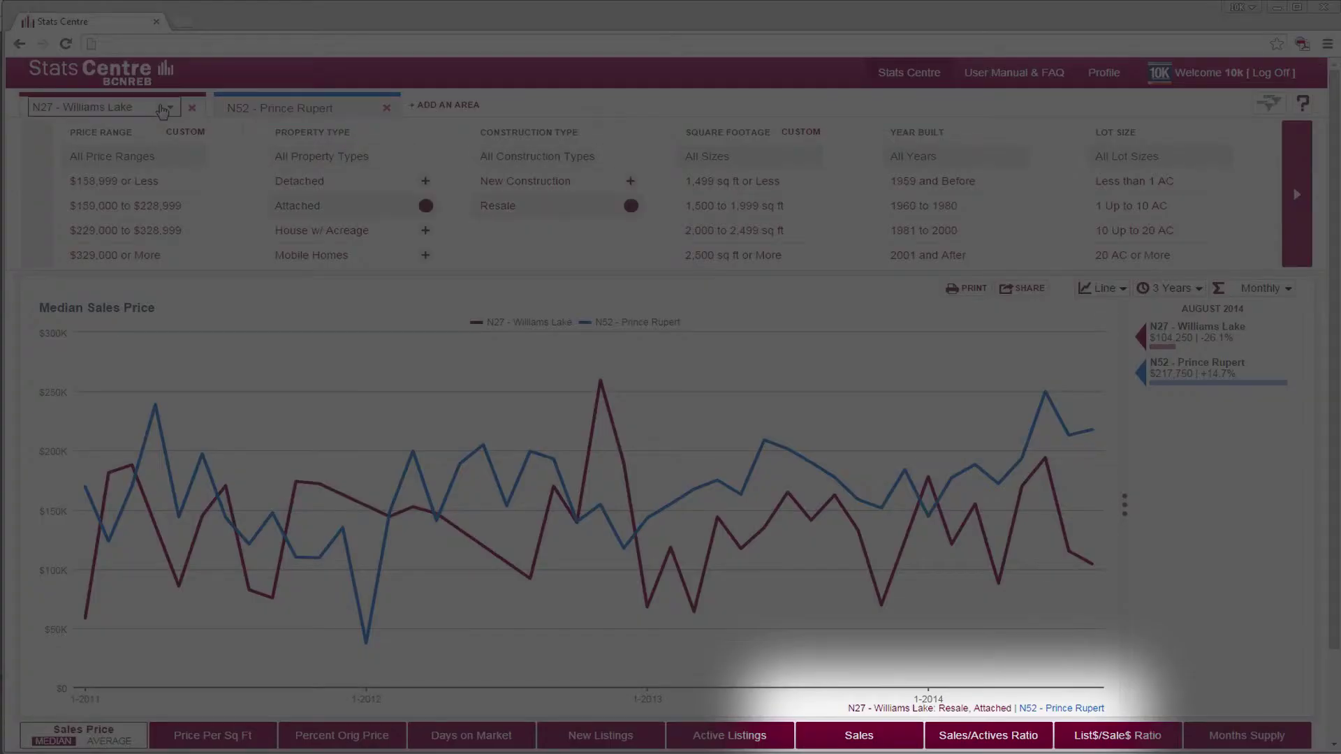
pyautogui.click(311, 106)
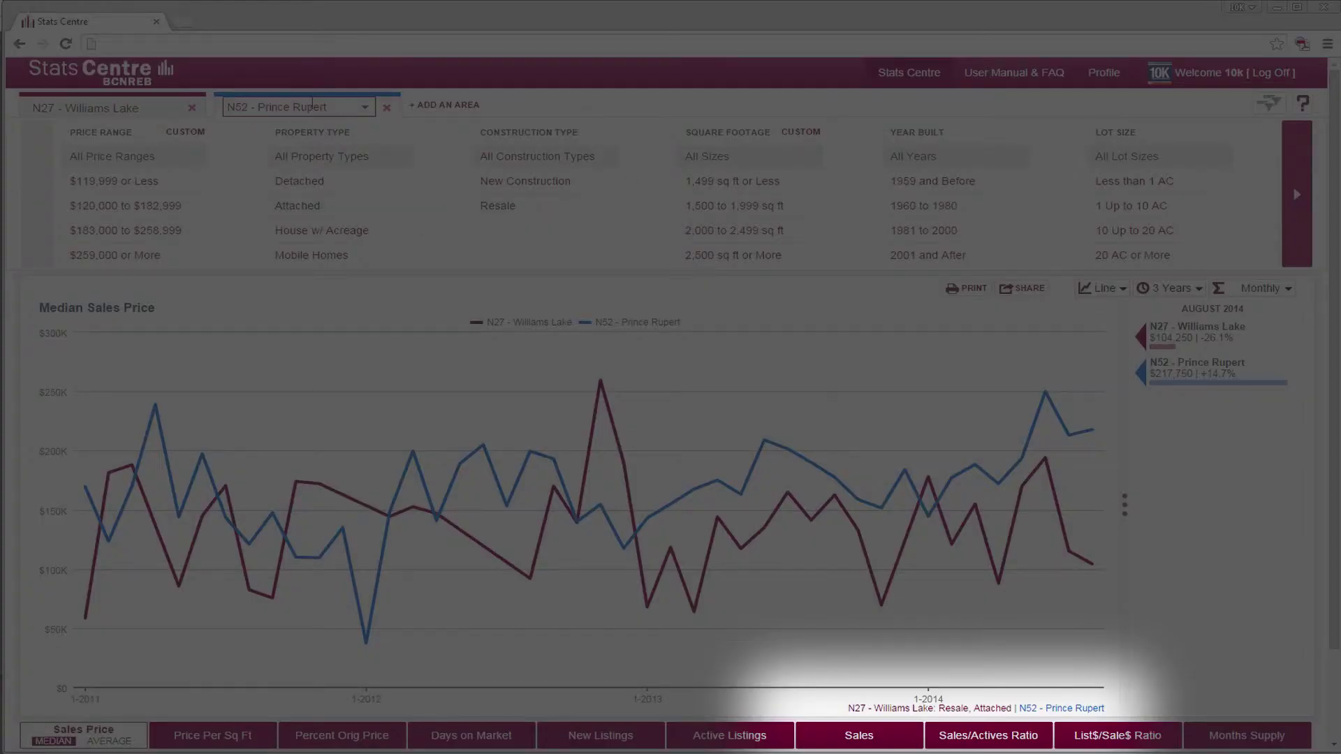
pyautogui.click(166, 107)
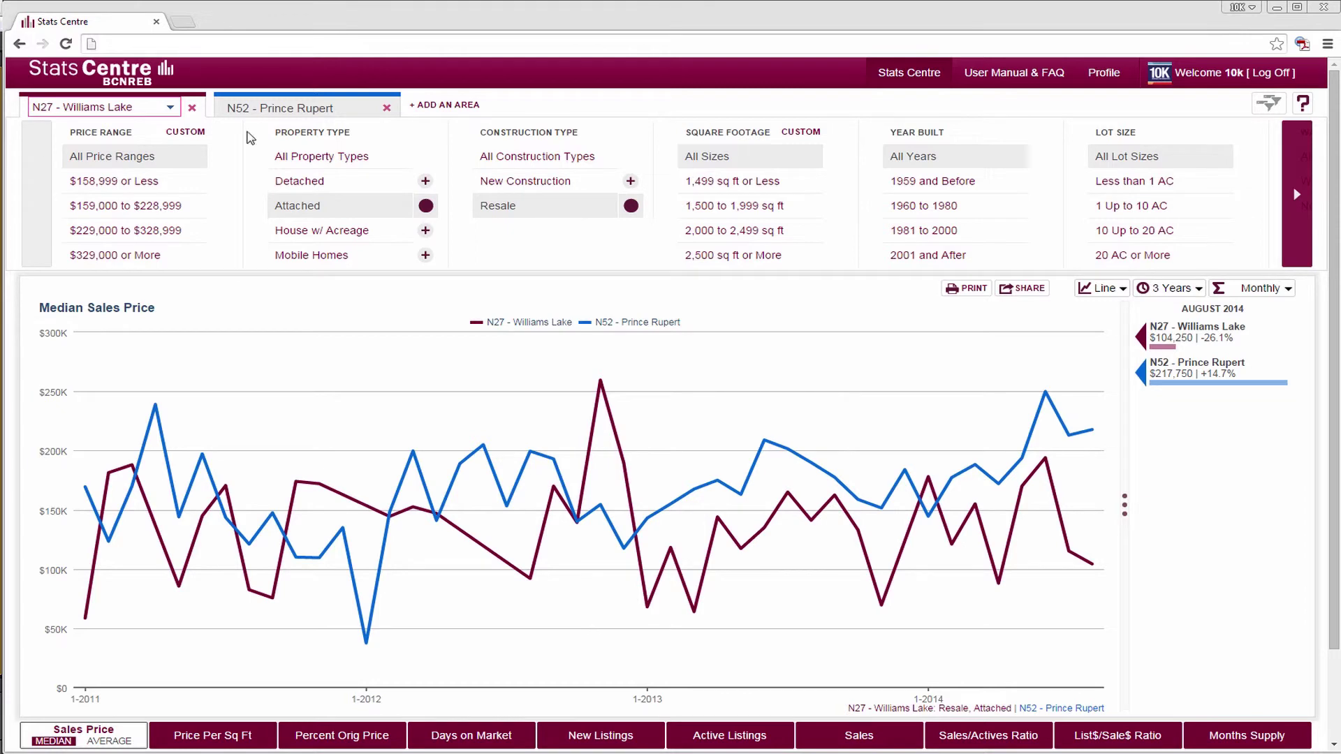
pyautogui.click(386, 107)
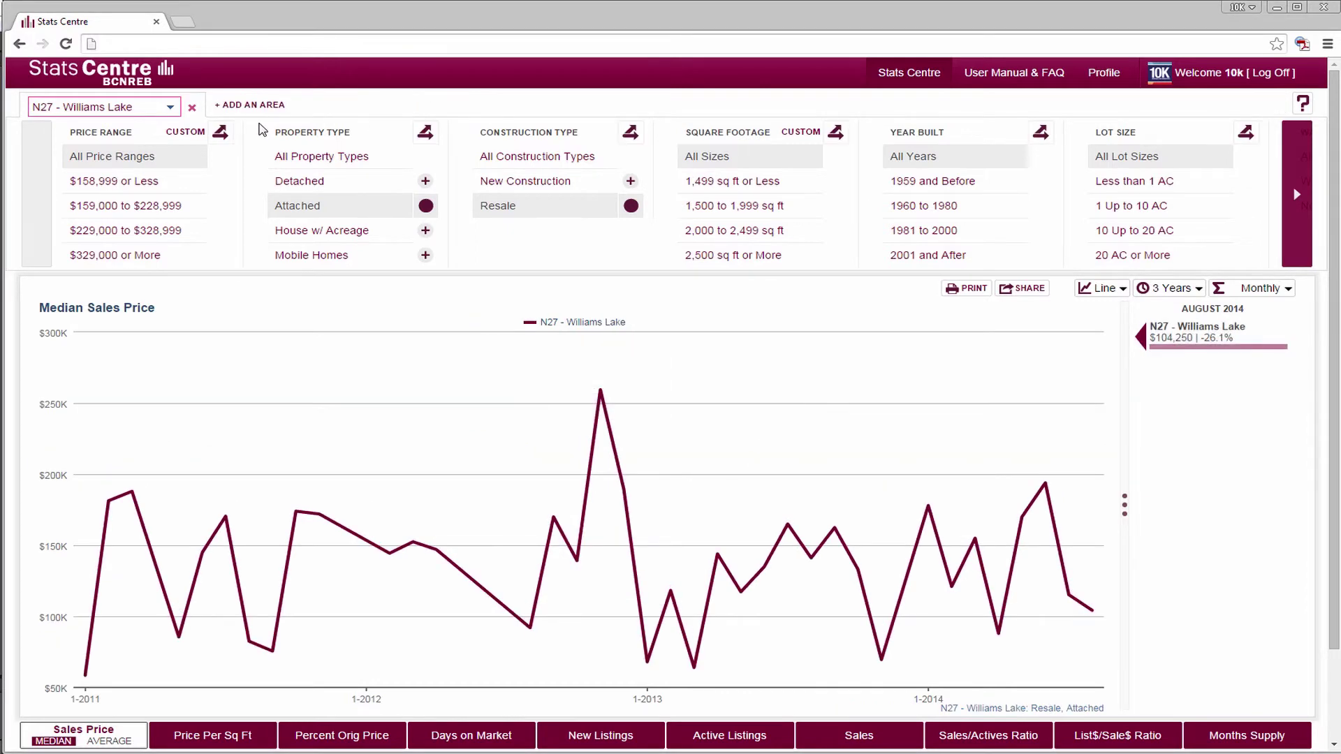
# Step: Start a fresh custom price range set for Williams Lake
pyautogui.click(185, 135)
pyautogui.click(545, 212)
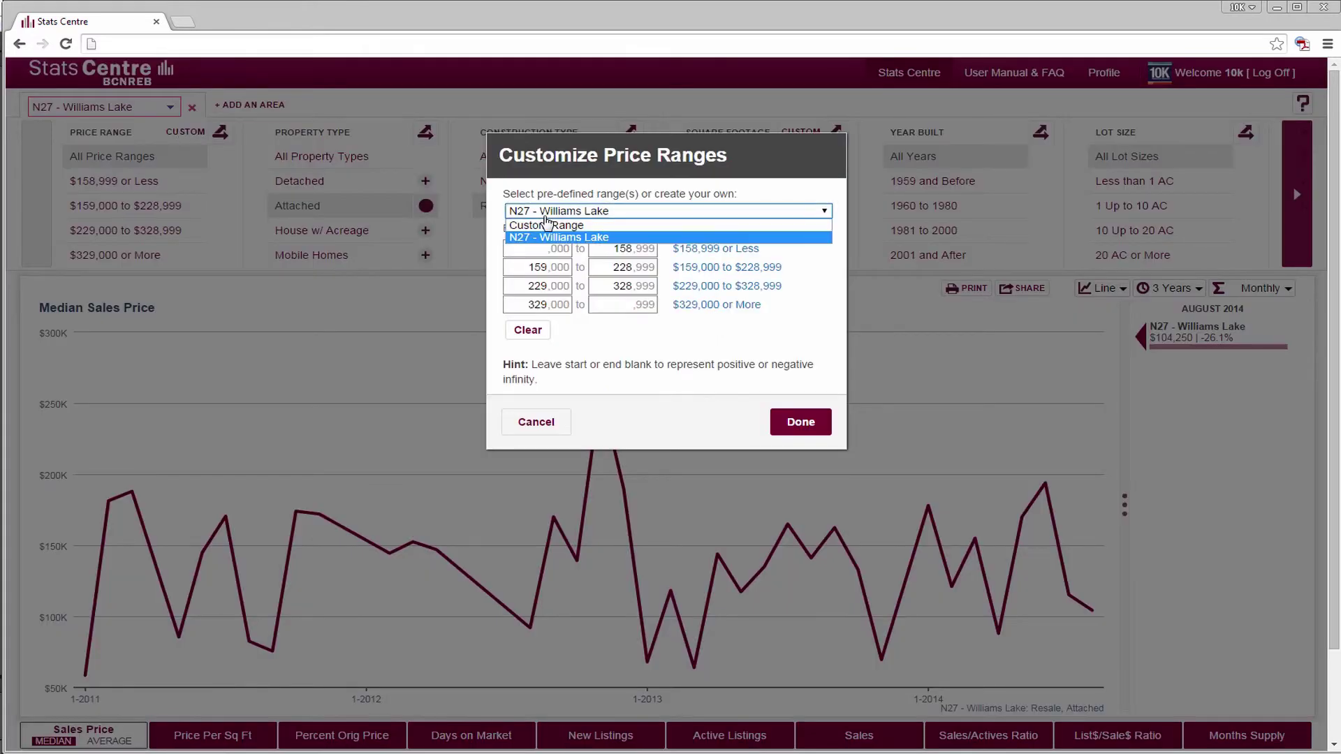
pyautogui.click(548, 221)
# Step: Enter ranges $400,000–$600,999, $600,000–$800,999 and $800,000–$1,000,999, then apply them
pyautogui.click(548, 245)
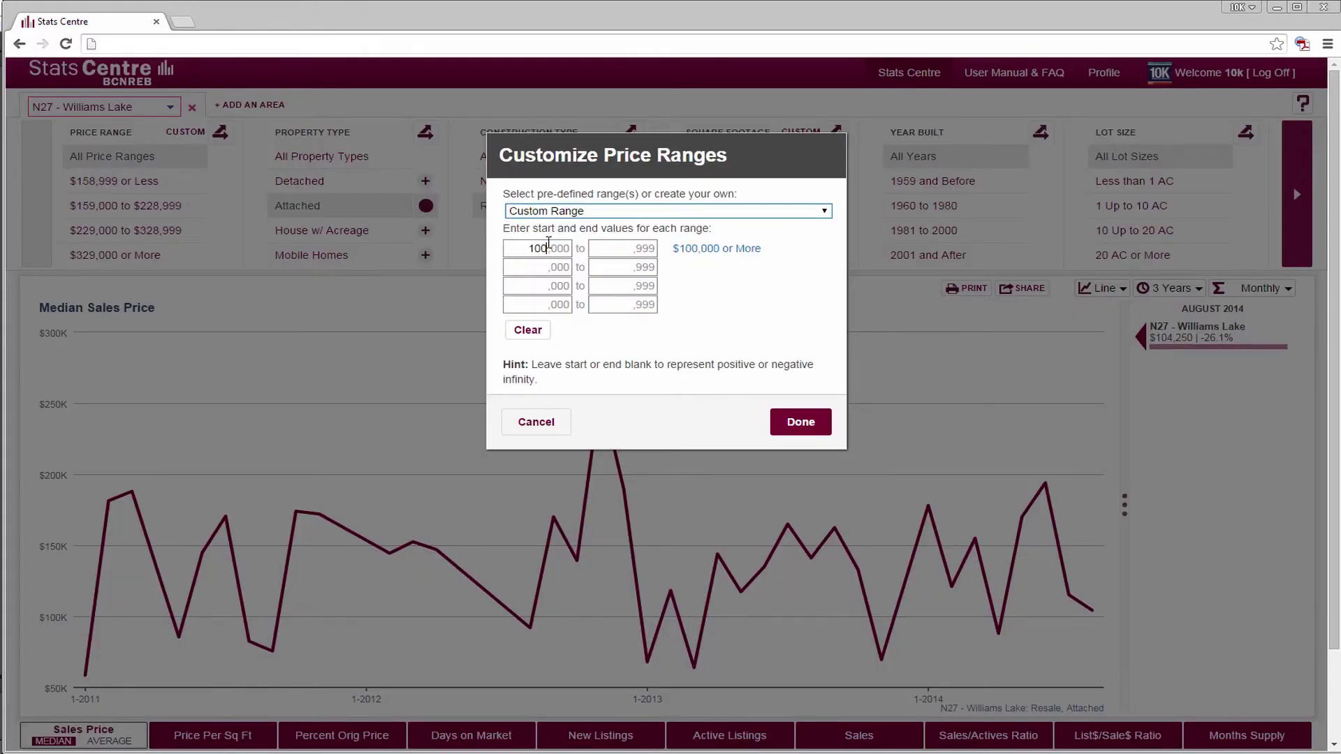
pyautogui.moveTo(530, 249); pyautogui.dragTo(589, 249)
pyautogui.write('400')
pyautogui.press('Tab')
pyautogui.press('Tab')
pyautogui.write('600')
pyautogui.write('00')
pyautogui.press('Tab')
pyautogui.write('800')
pyautogui.press('Tab')
pyautogui.write('1')
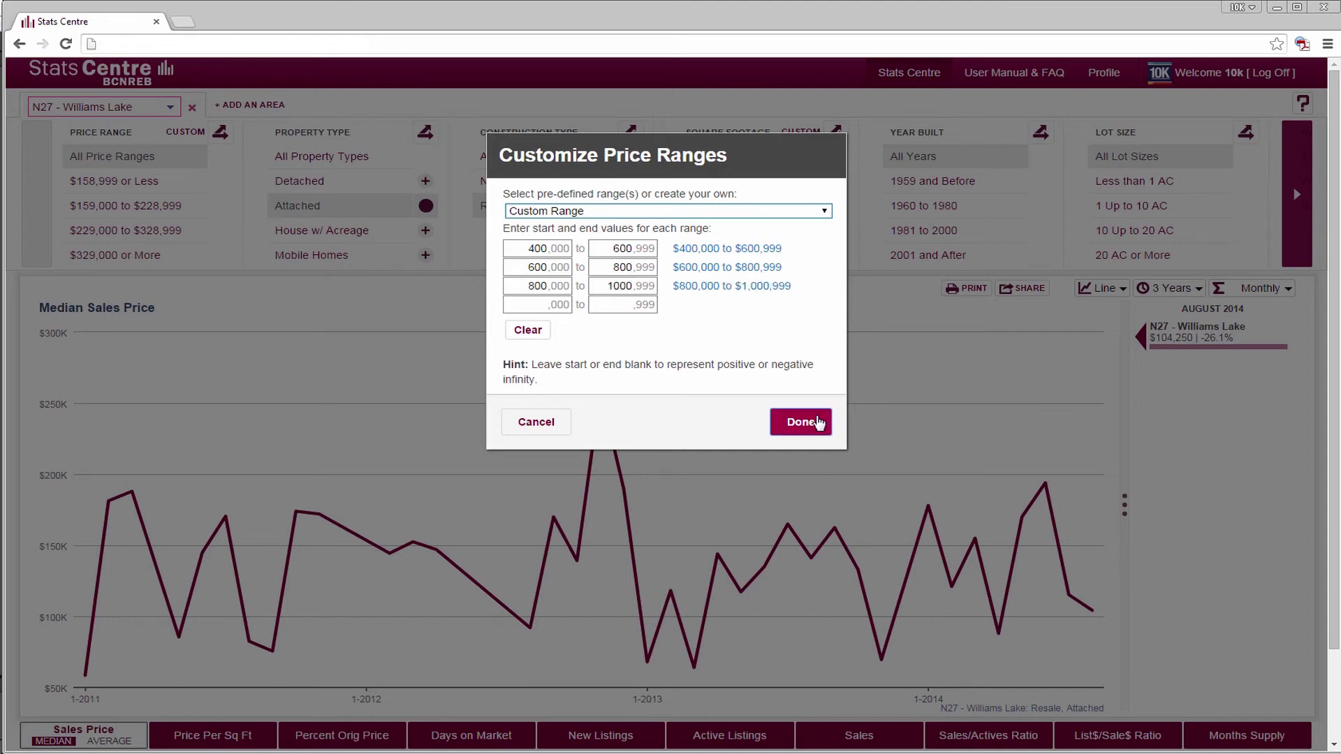
pyautogui.click(802, 422)
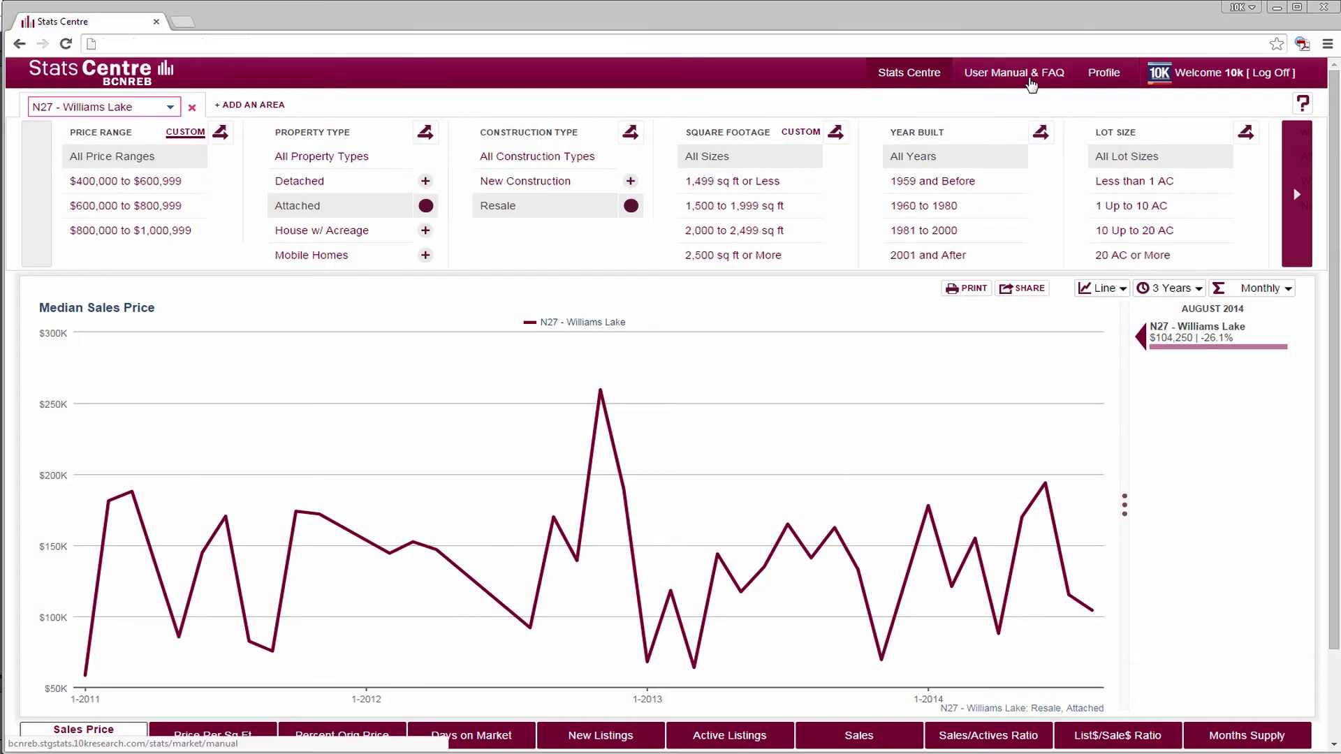
# Step: Open the User Manual & FAQ at its Charting section on line and bar charts
pyautogui.click(1031, 83)
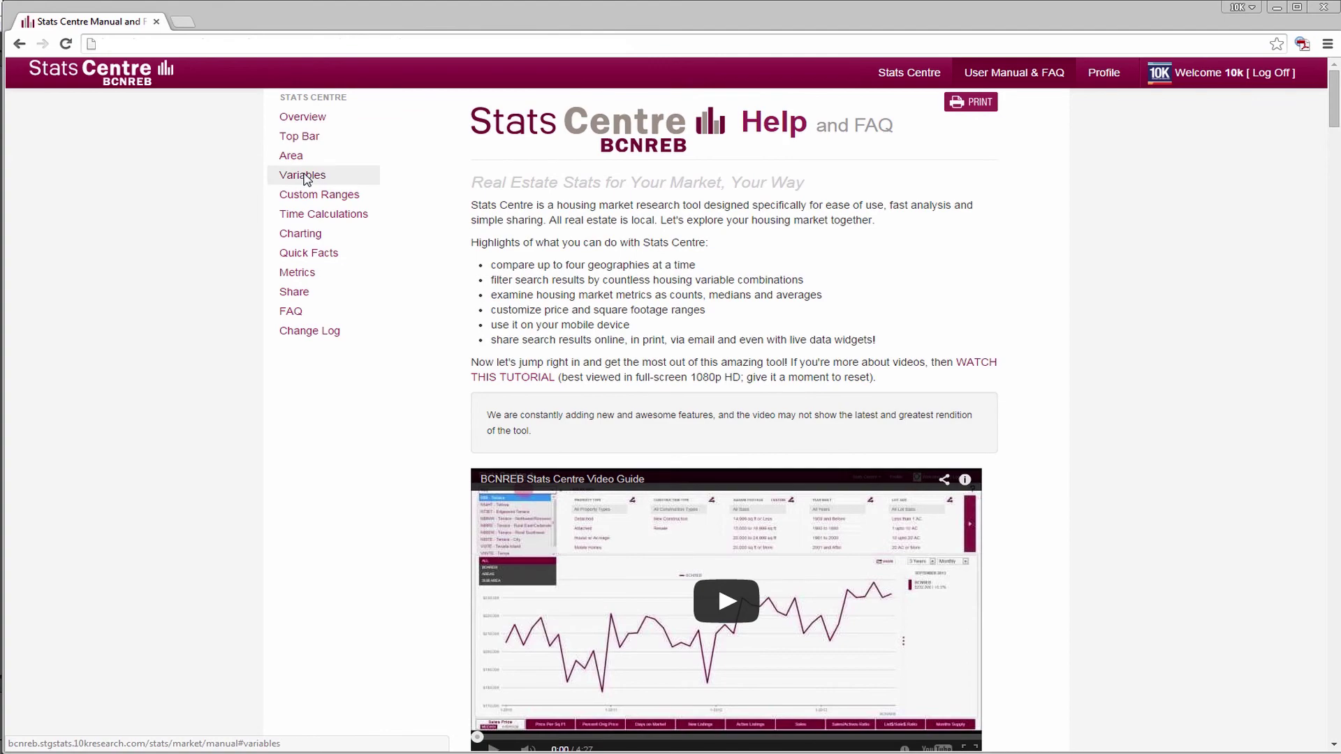
pyautogui.click(303, 178)
pyautogui.click(312, 236)
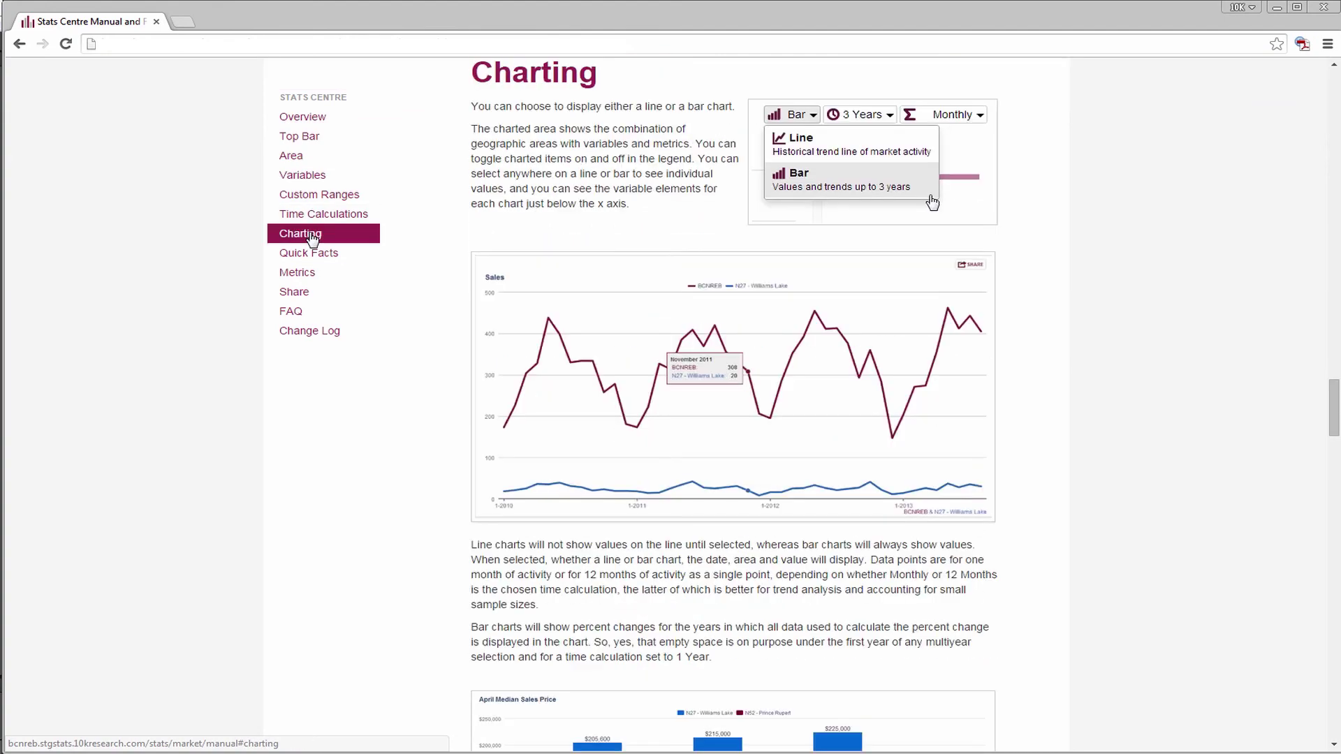
pyautogui.scroll(-7, 439, 432)
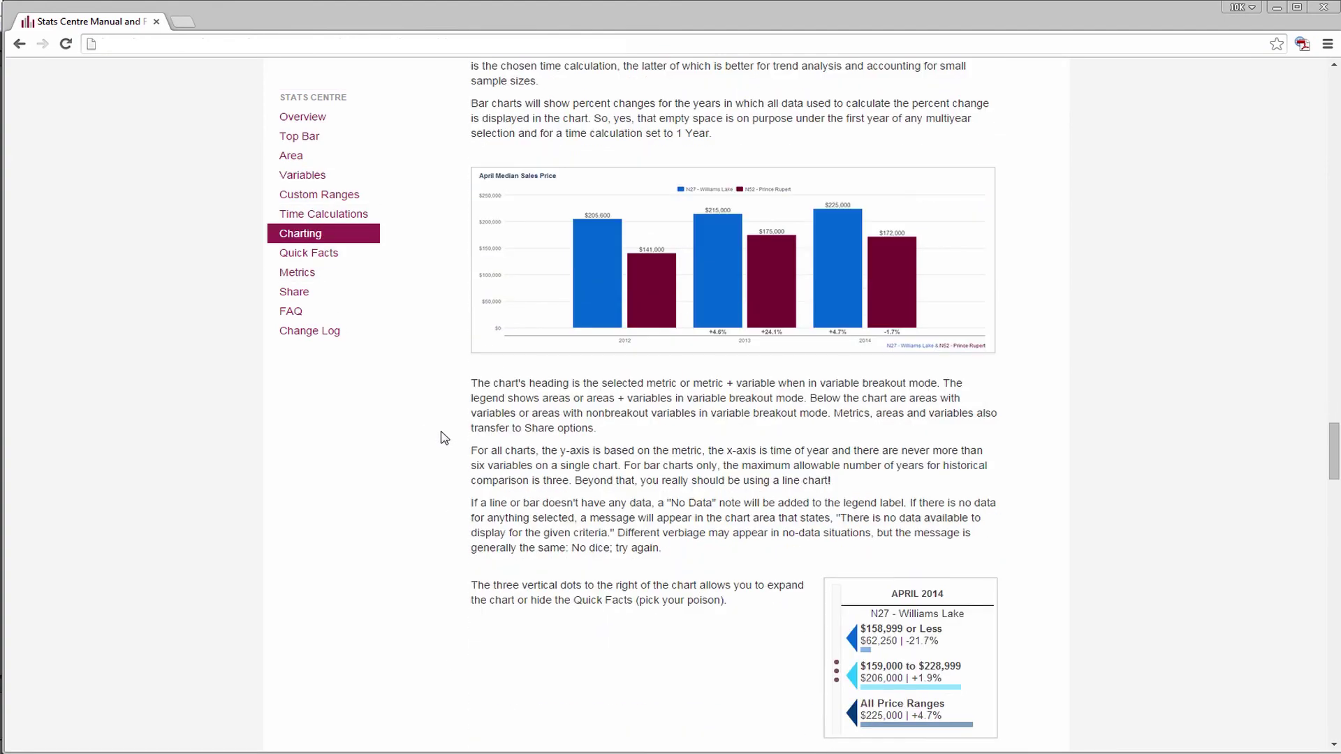